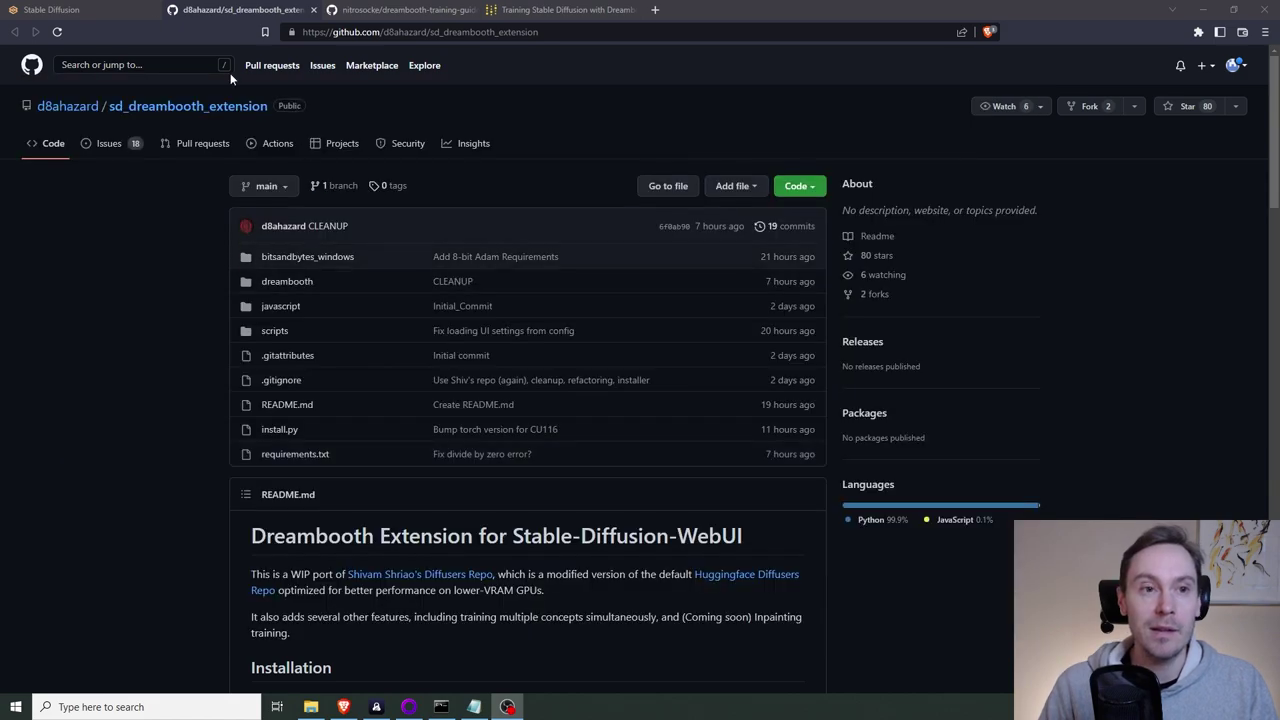
Load the Available extensions index and install the Dreambooth extension.
click(73, 12)
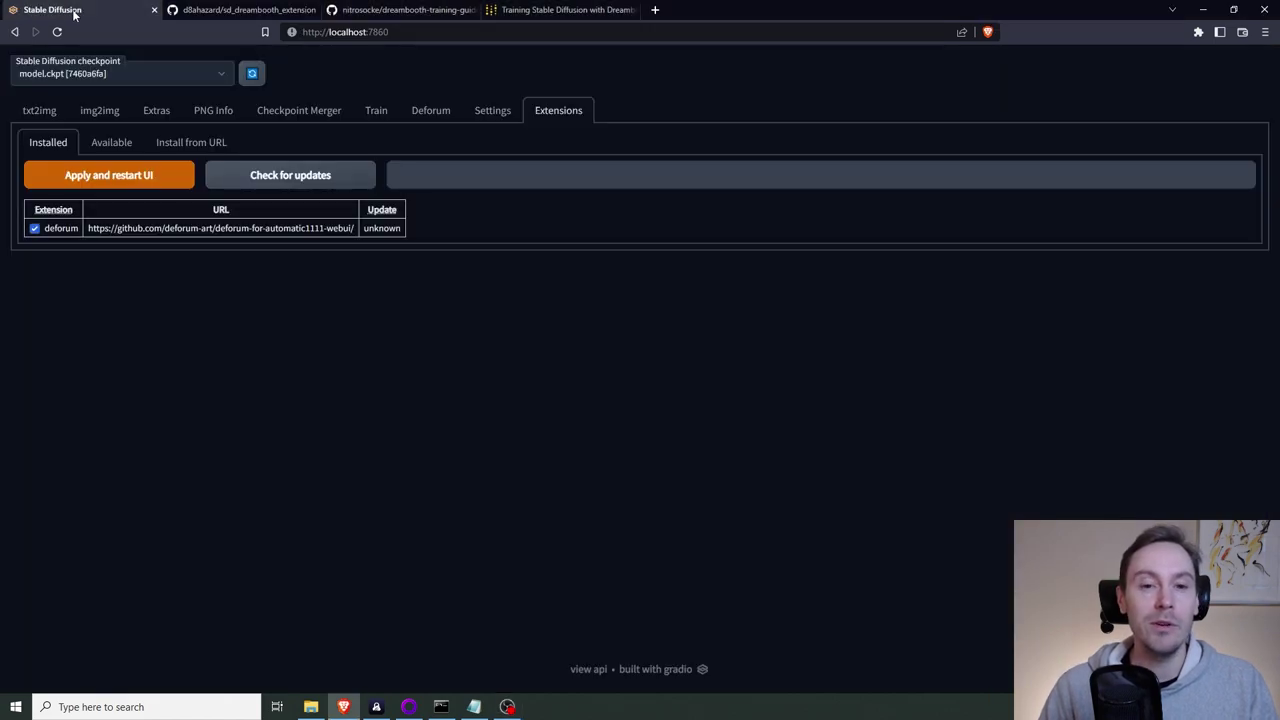
click(40, 116)
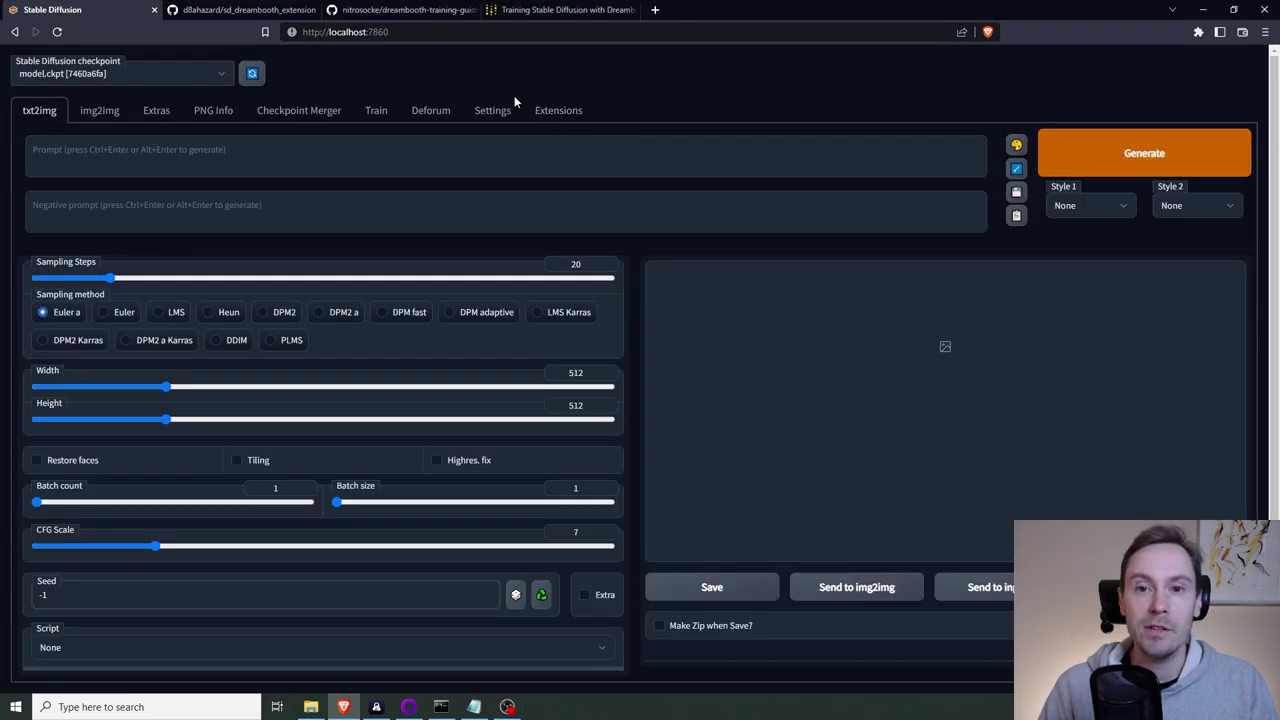
click(563, 113)
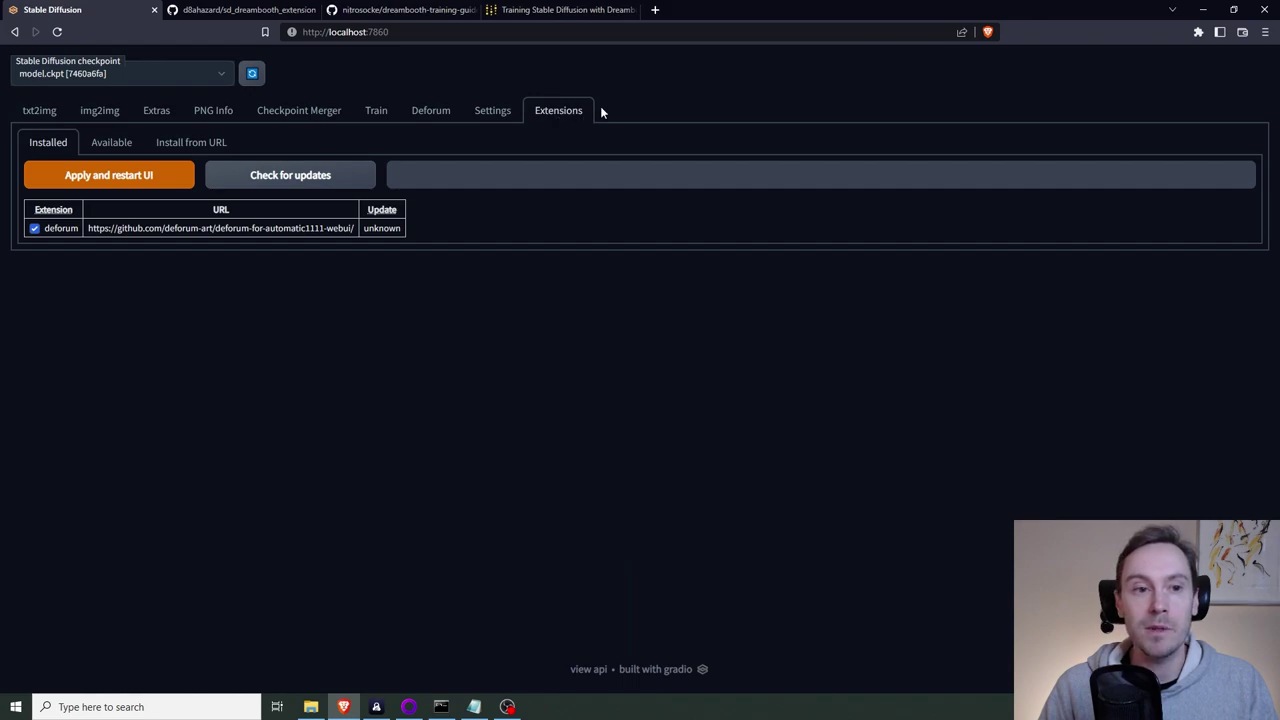
click(96, 147)
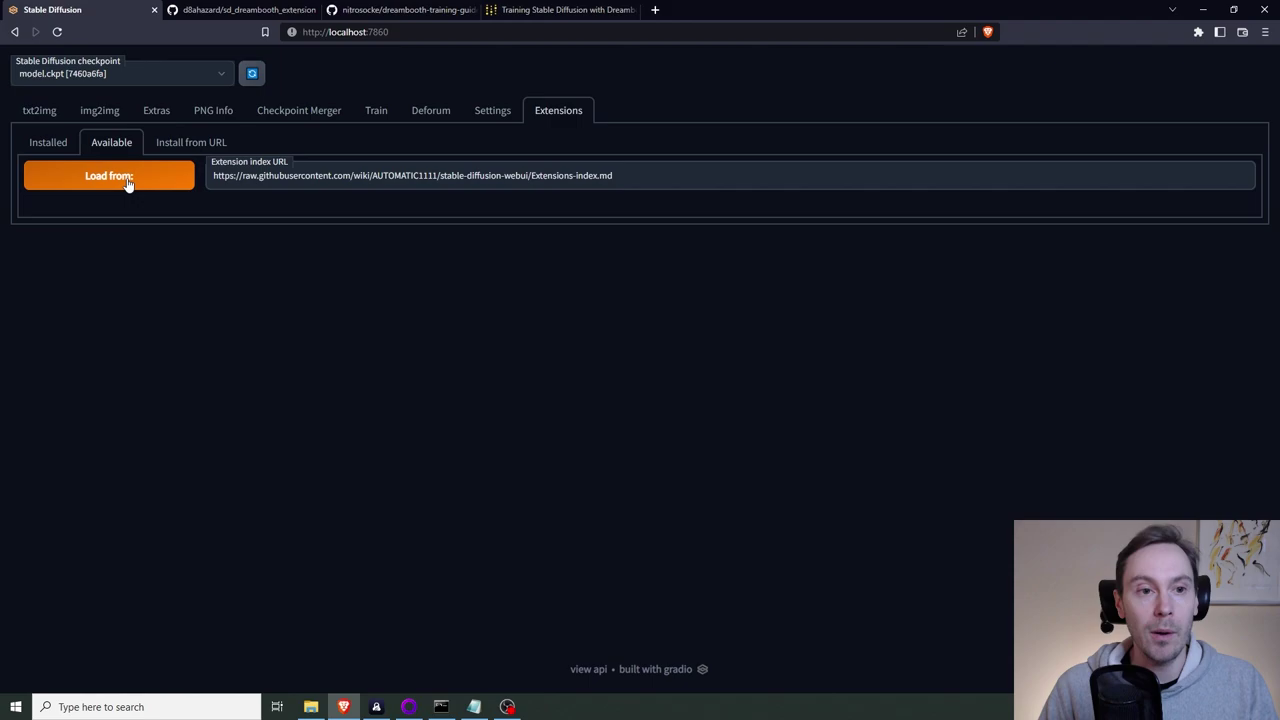
click(128, 183)
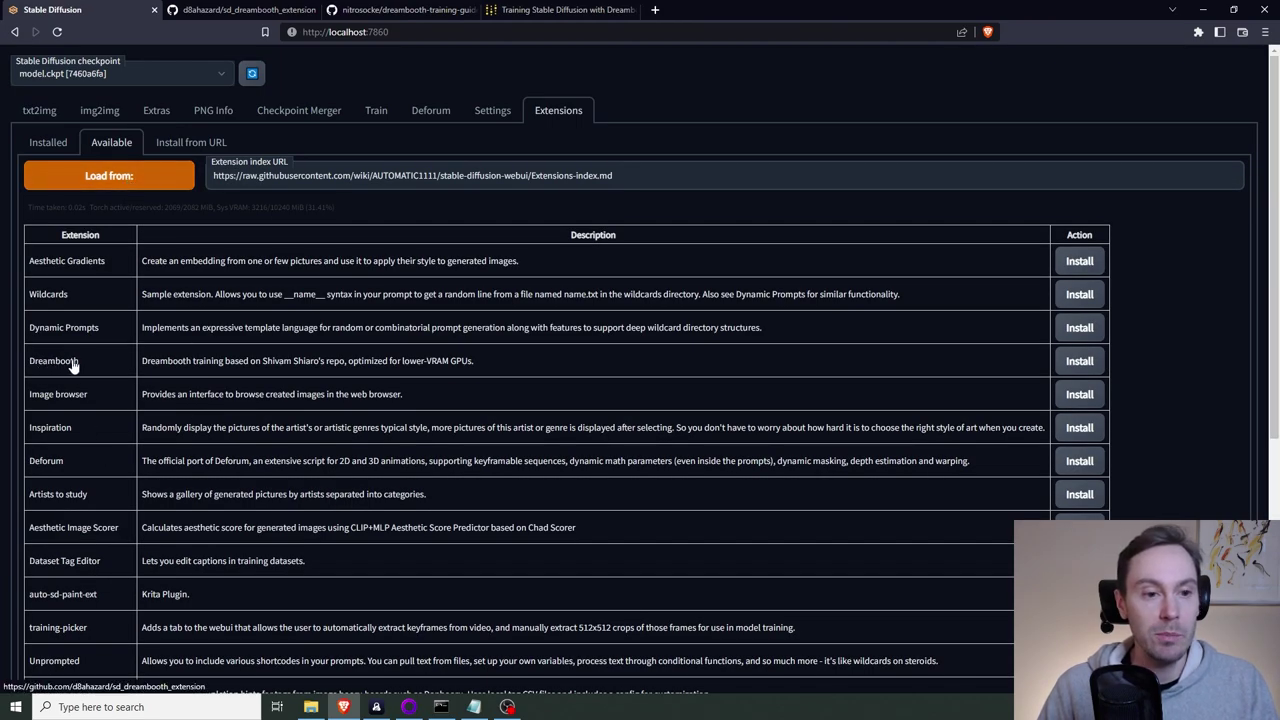
click(1079, 361)
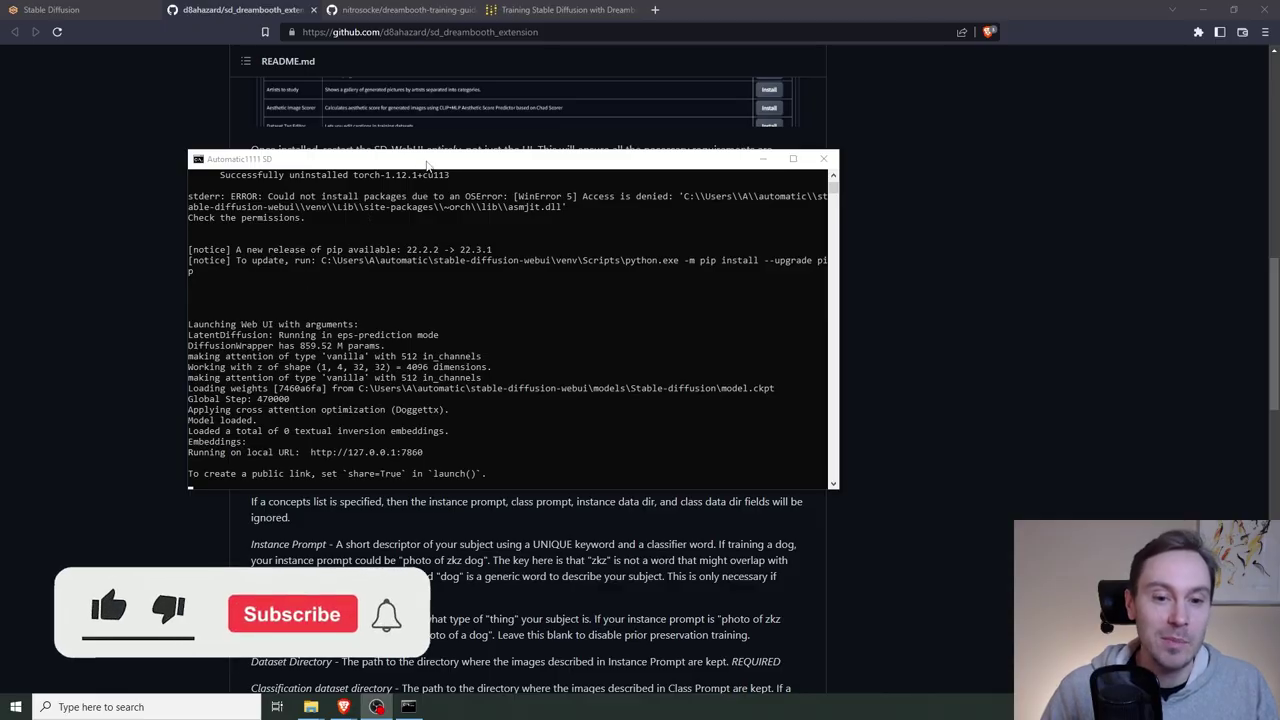
Bring the browser back to the front once the web UI runs on 127.0.0.1:7860.
click(430, 108)
Reload the web UI at its local address and open the new Dreambooth tab.
click(75, 8)
click(345, 31)
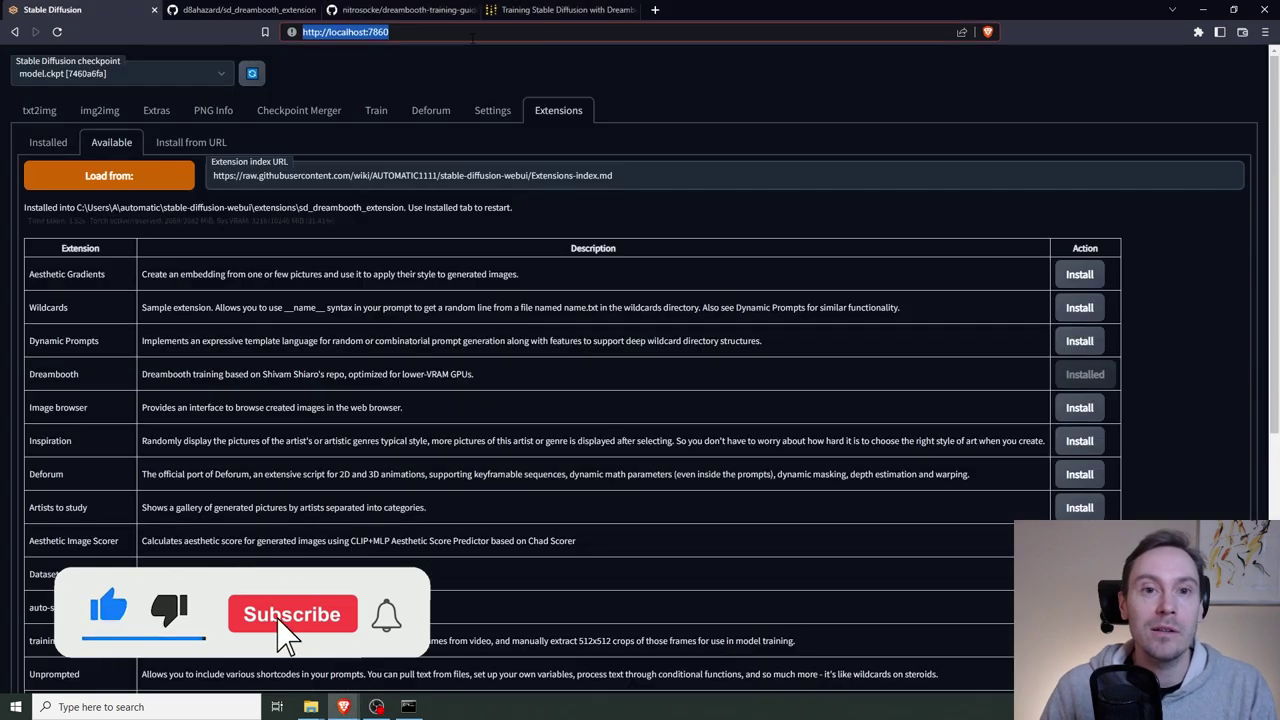
key(Return)
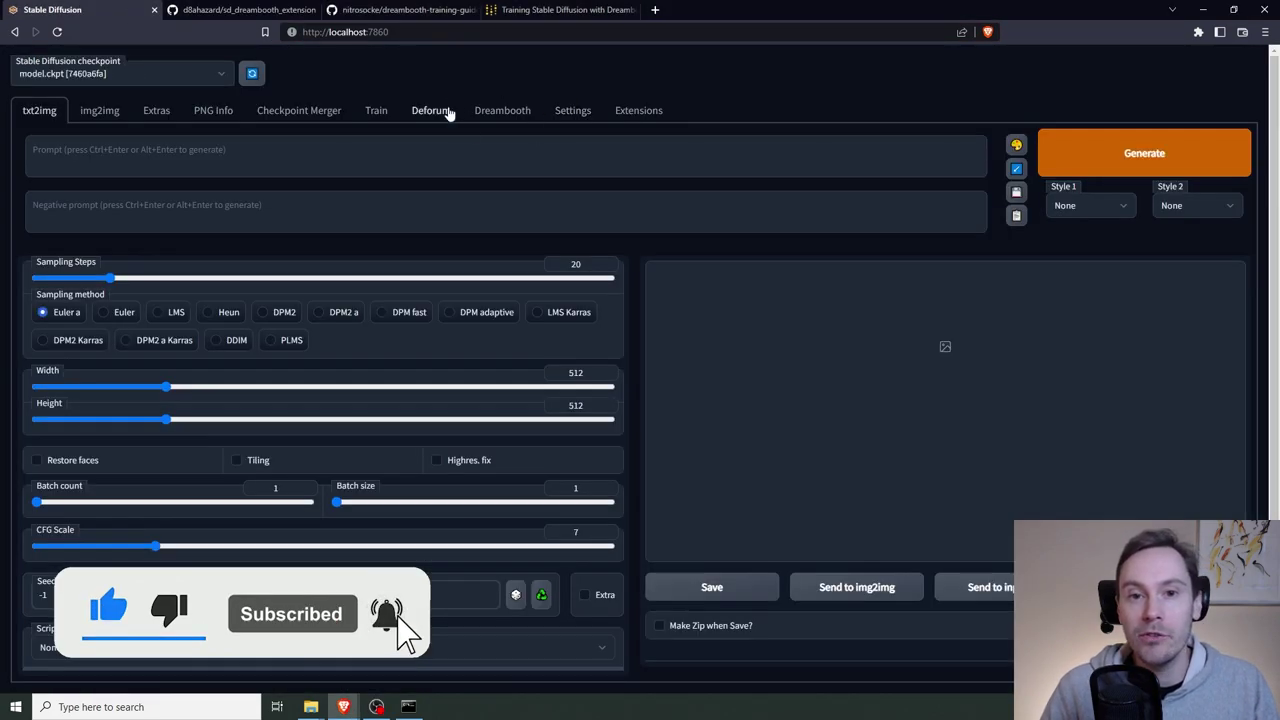
click(514, 112)
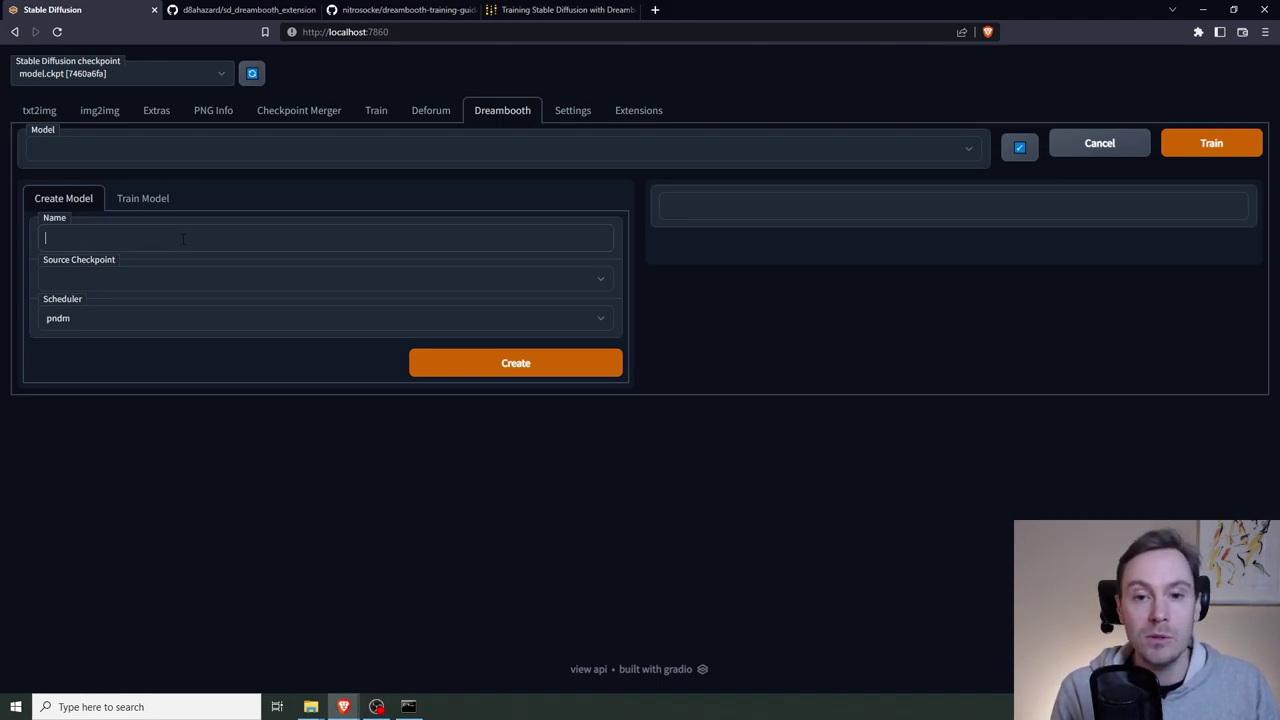
Name the new model after the subject and pick model.ckpt as its source checkpoint.
text(Sebastian_)
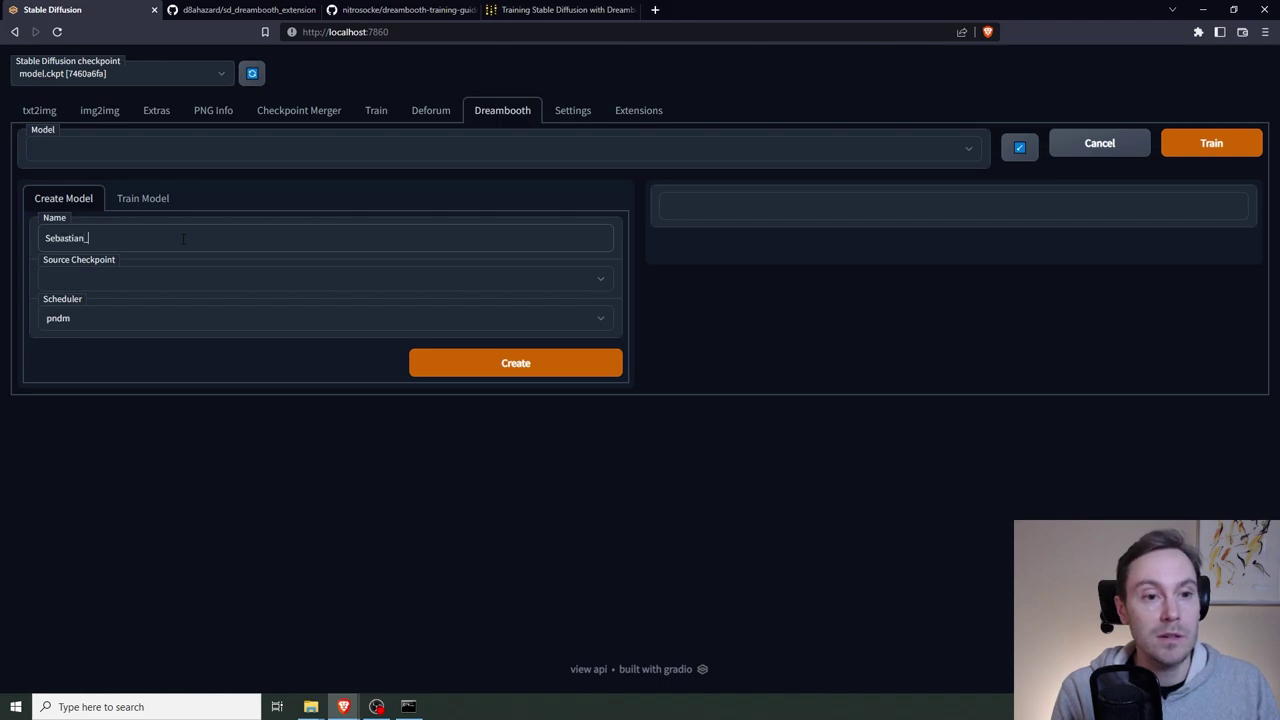
text(Dreambooth)
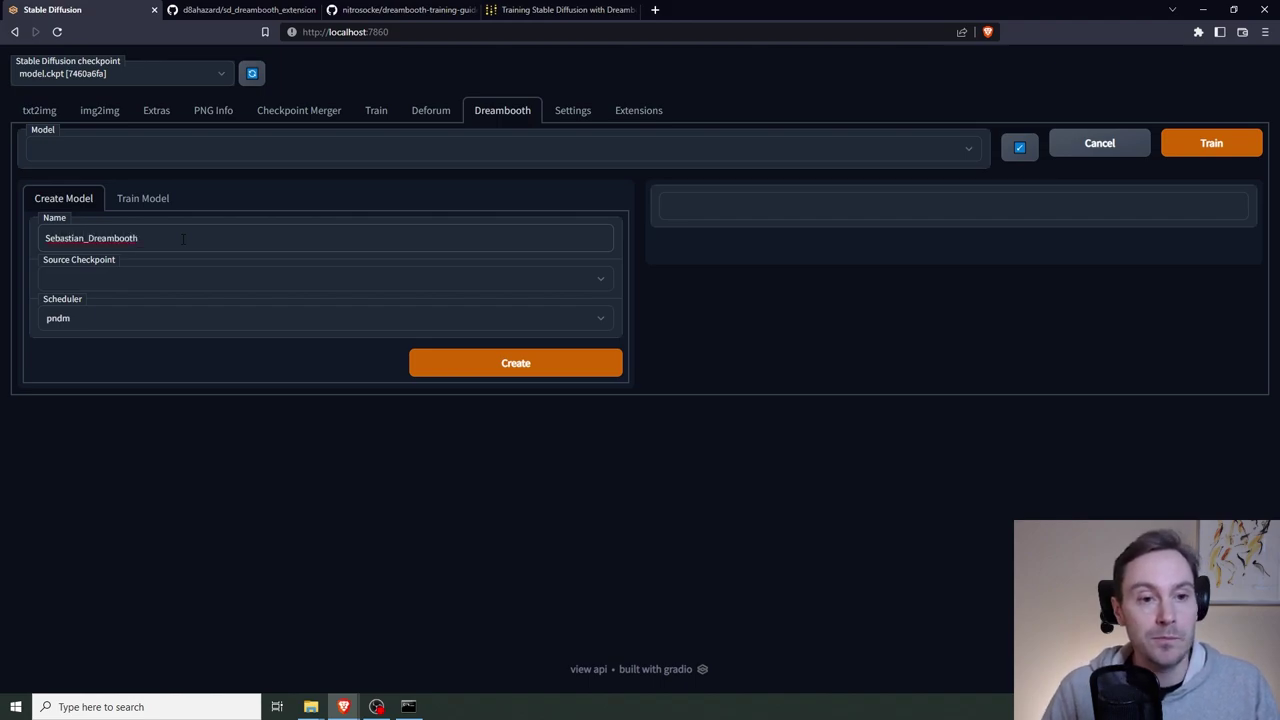
click(149, 280)
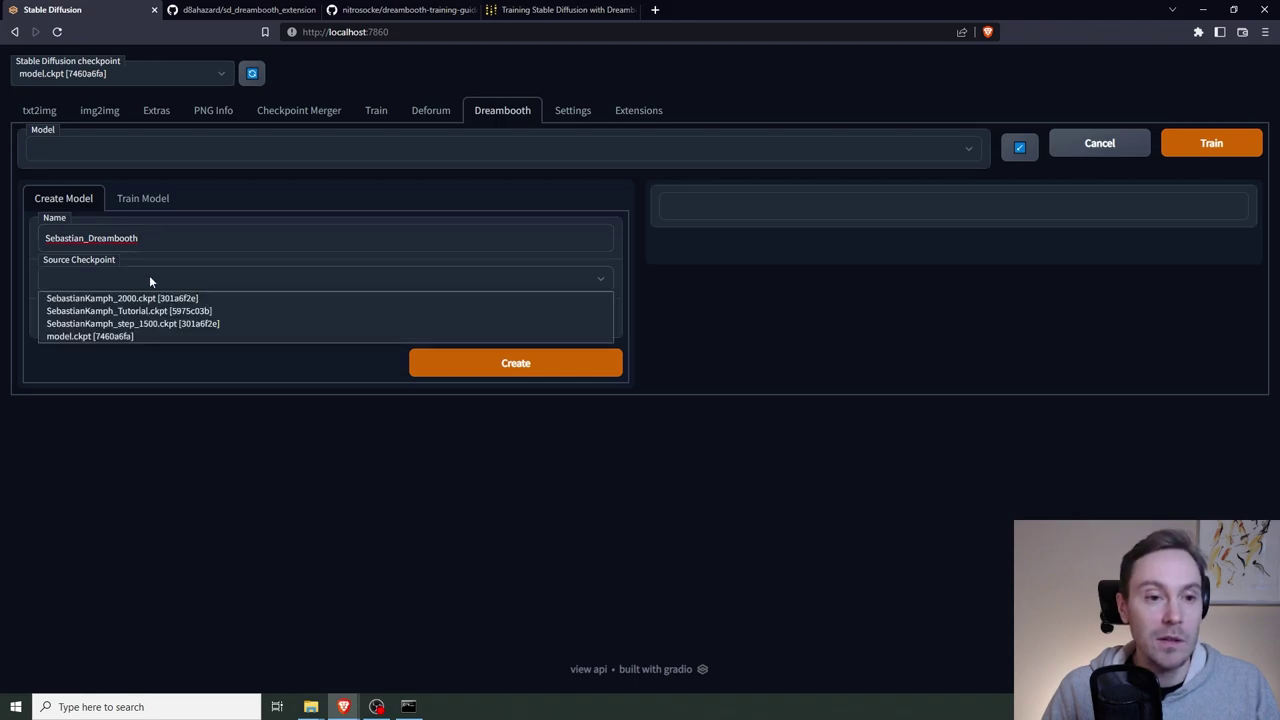
click(88, 338)
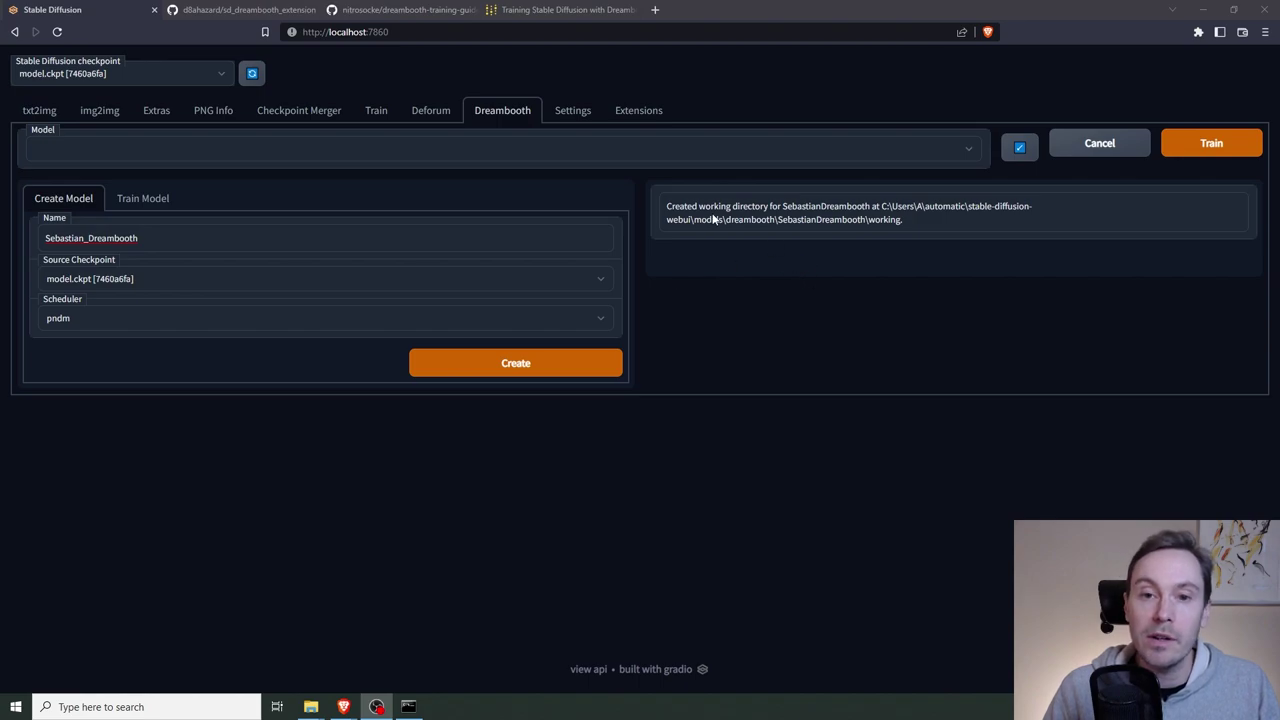
In Train Model, replace the Instance prompt placeholder with the subject's unique keyword.
click(151, 204)
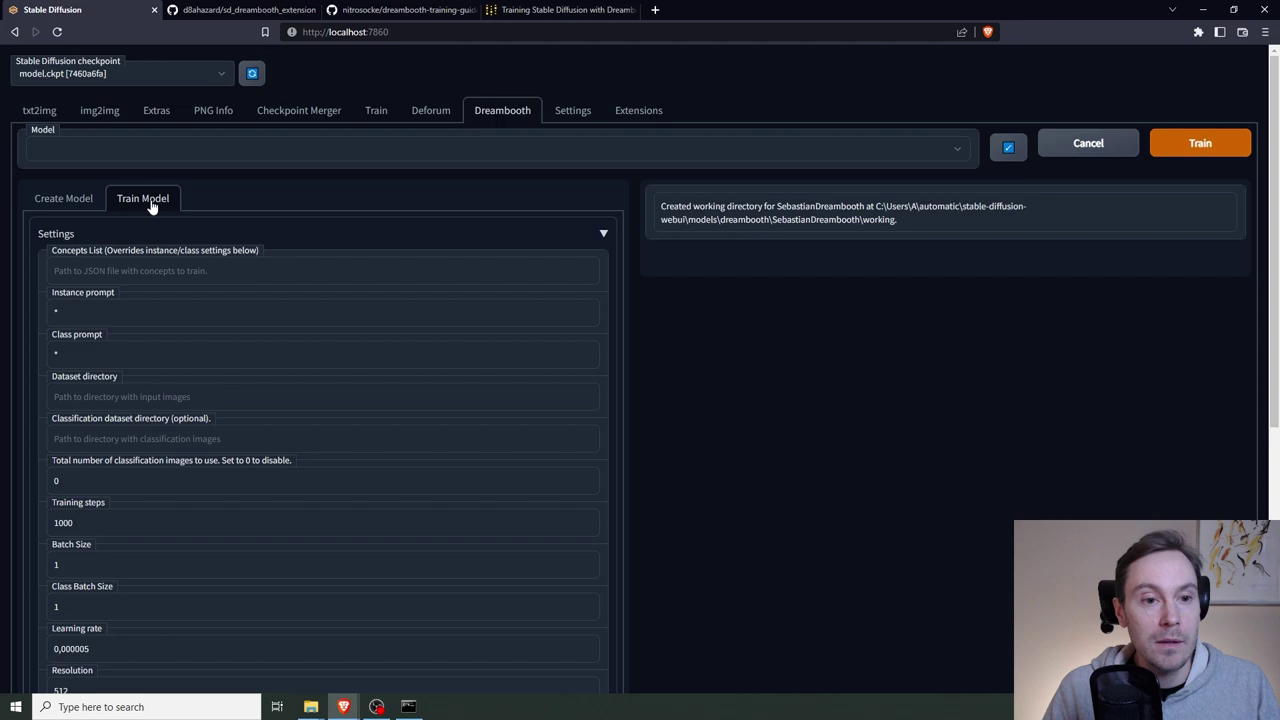
scroll(621, 357, down, 1)
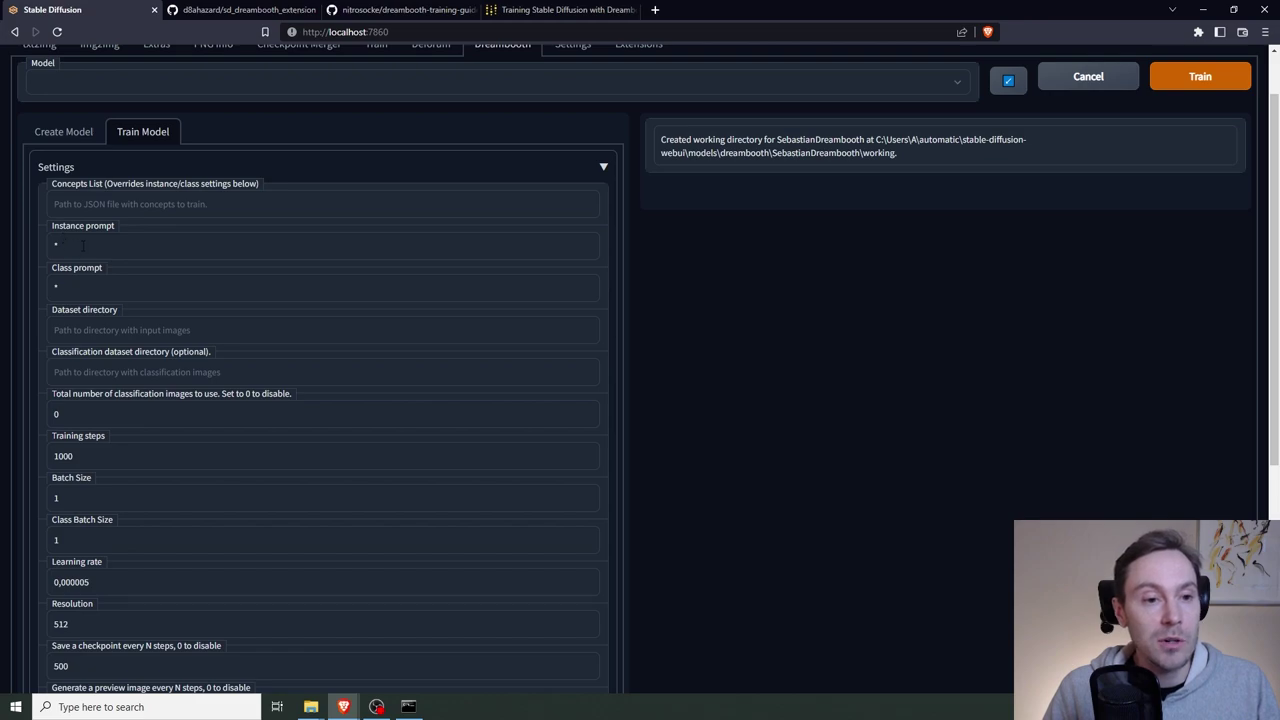
double_click(82, 245)
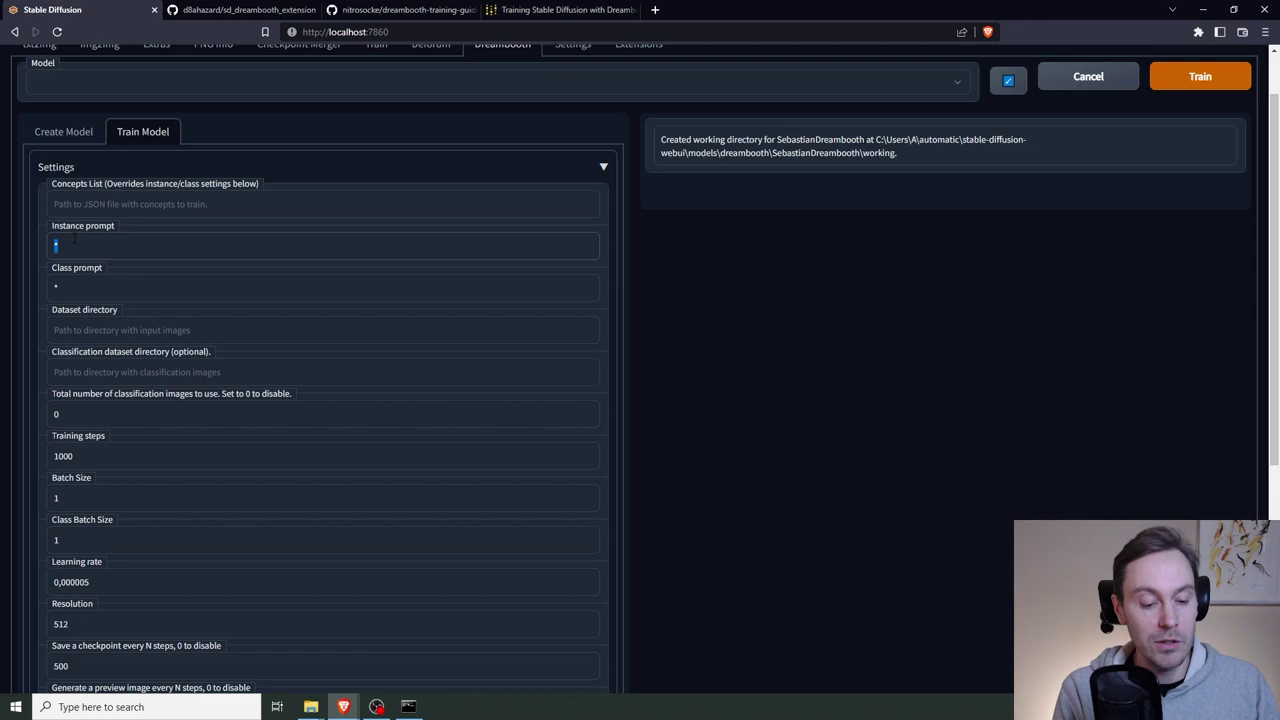
text(sebastian)
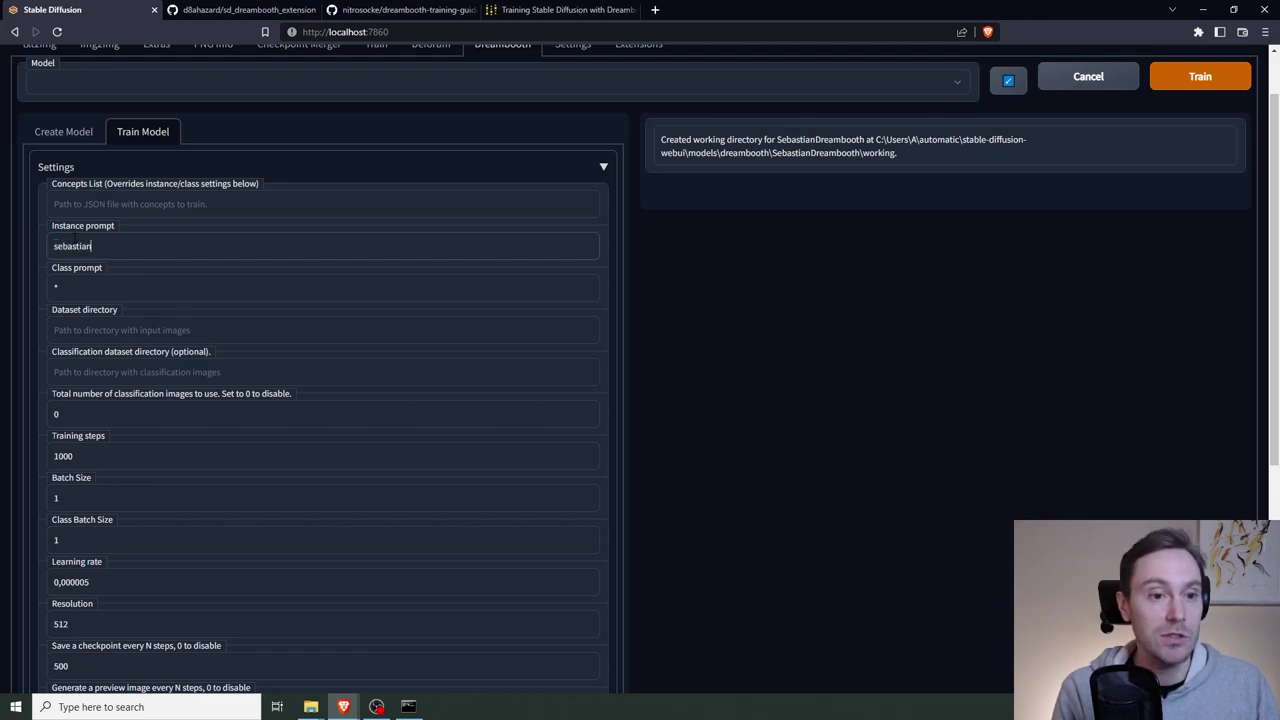
text(kamph)
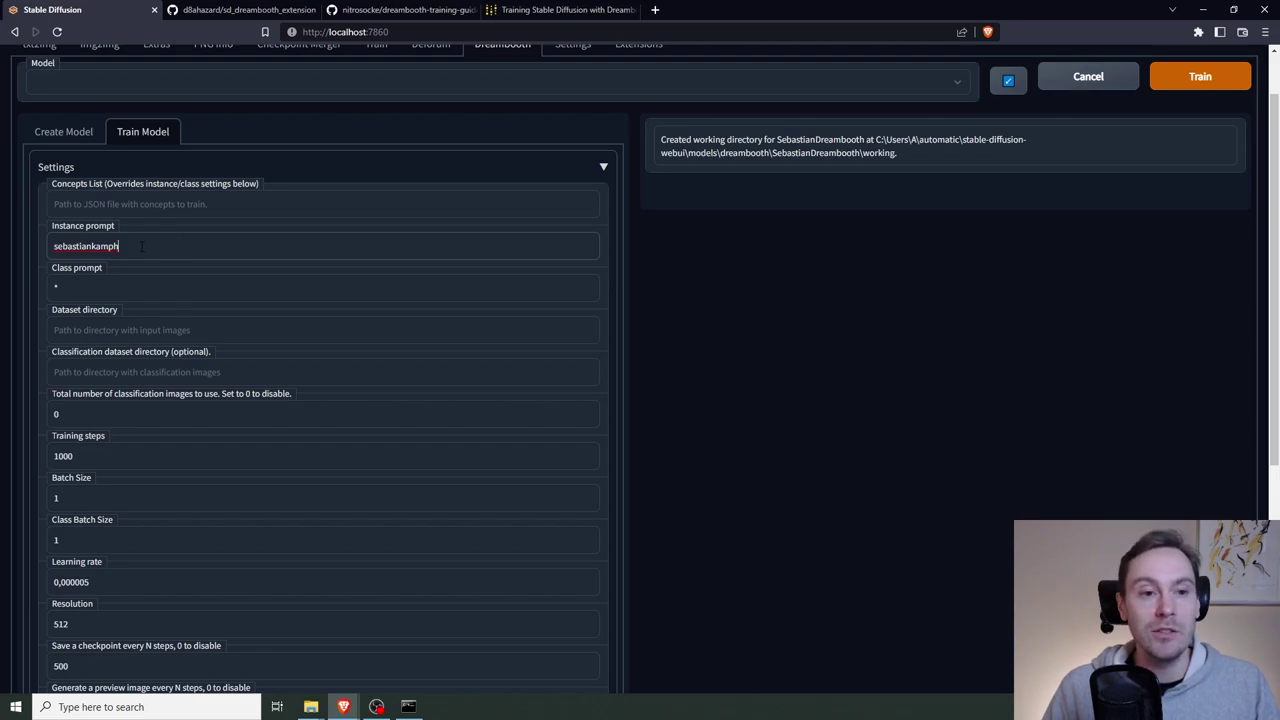
drag(142, 246, 17, 245)
key(ctrl+c)
text(man)
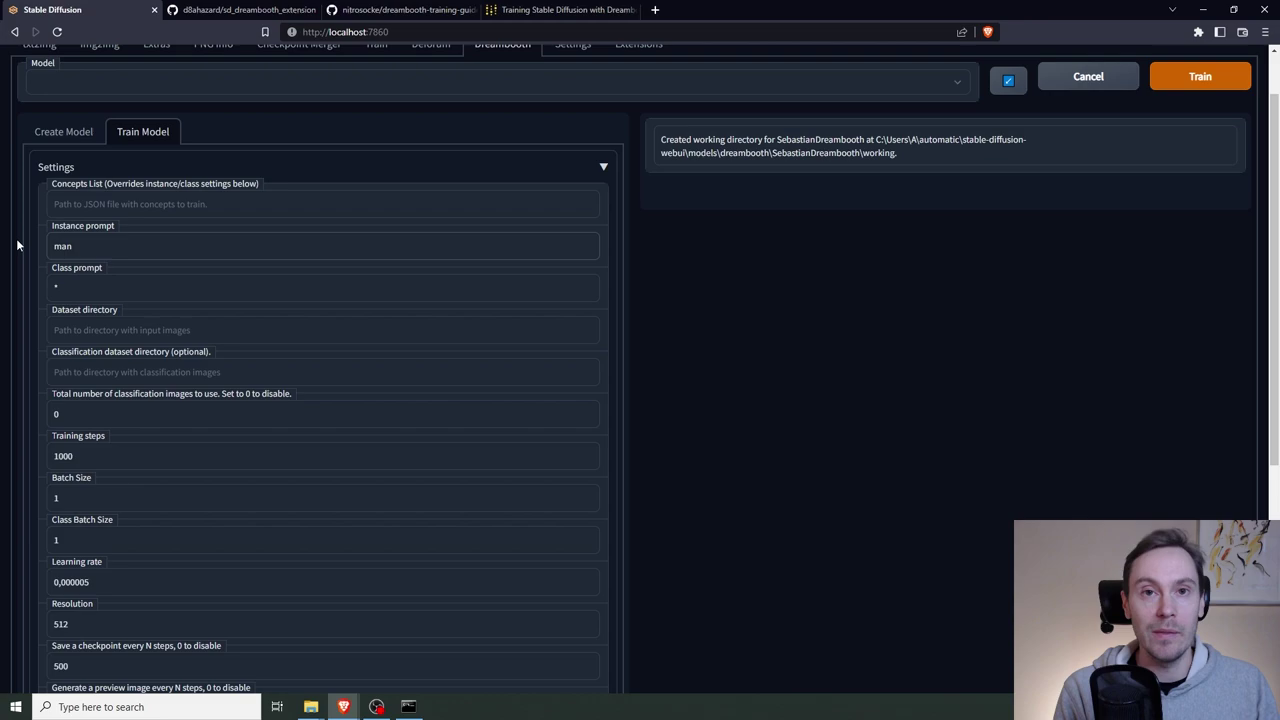
key(BackSpace)
key(BackSpace)
key(BackSpace)
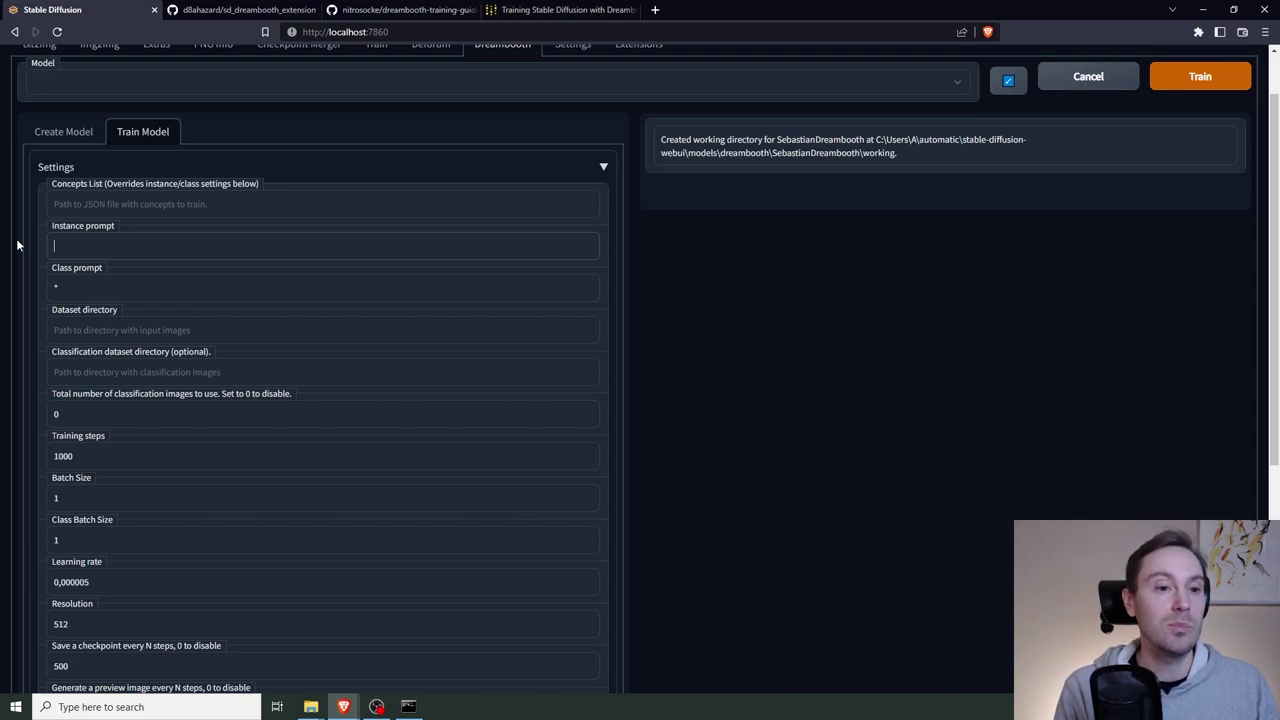
text(zkz)
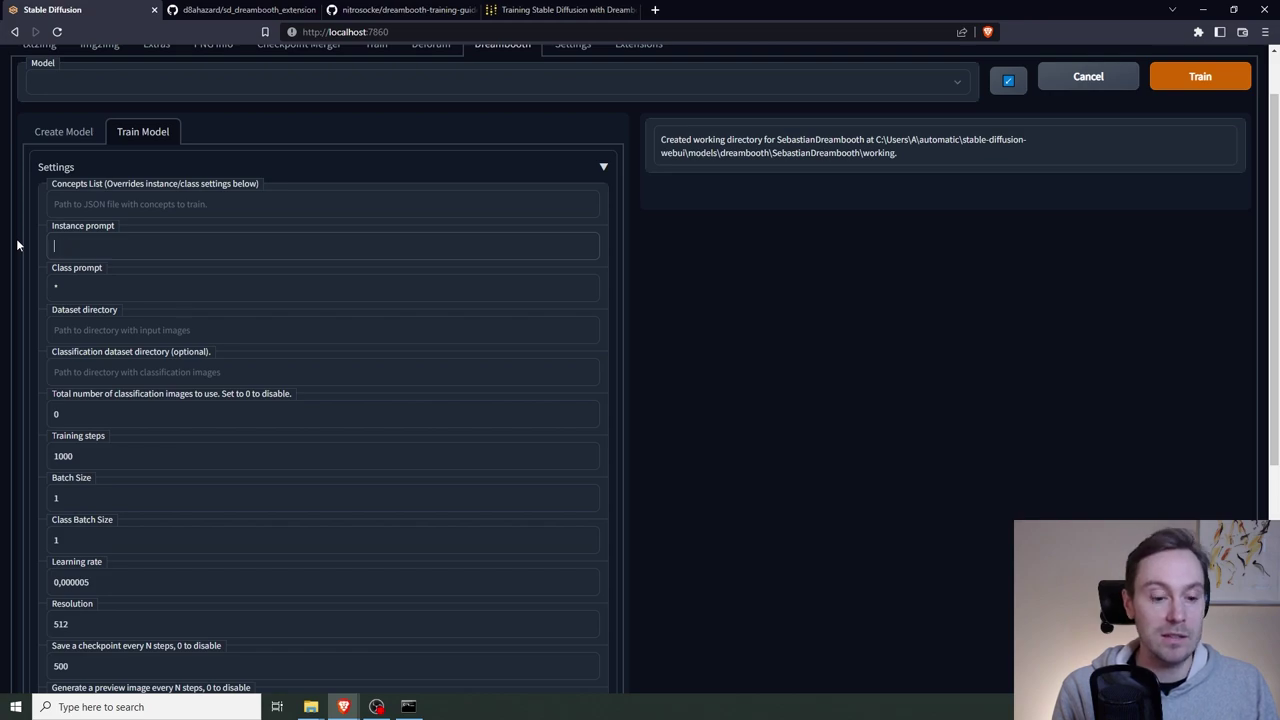
key(ctrl+v)
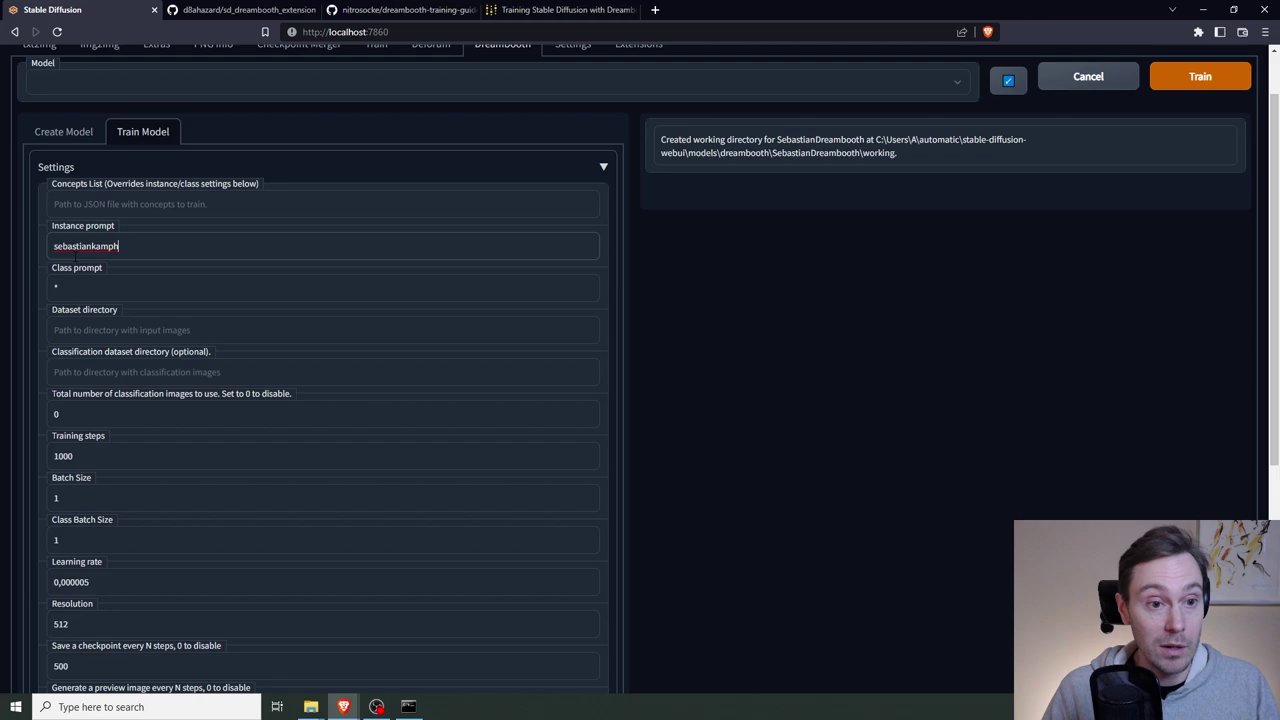
scroll(75, 256, down, 1)
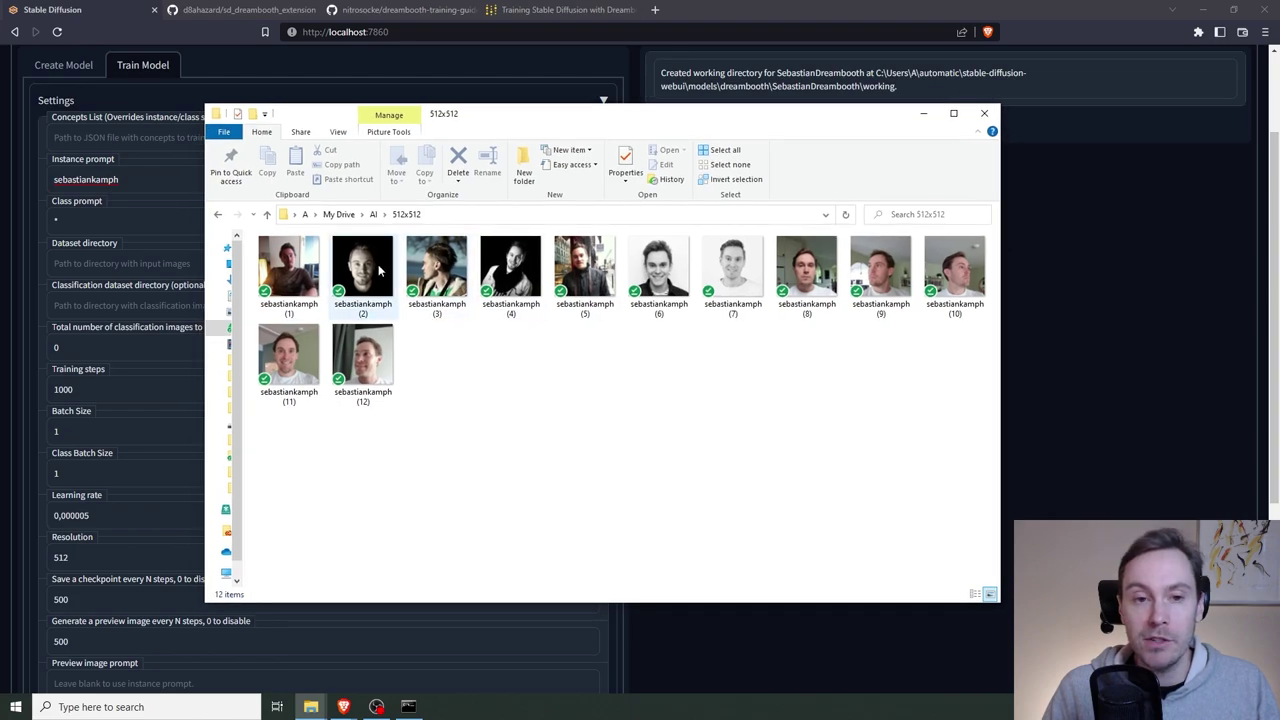
Paste the 512x512 photo folder's path from File Explorer into Dataset directory.
click(440, 217)
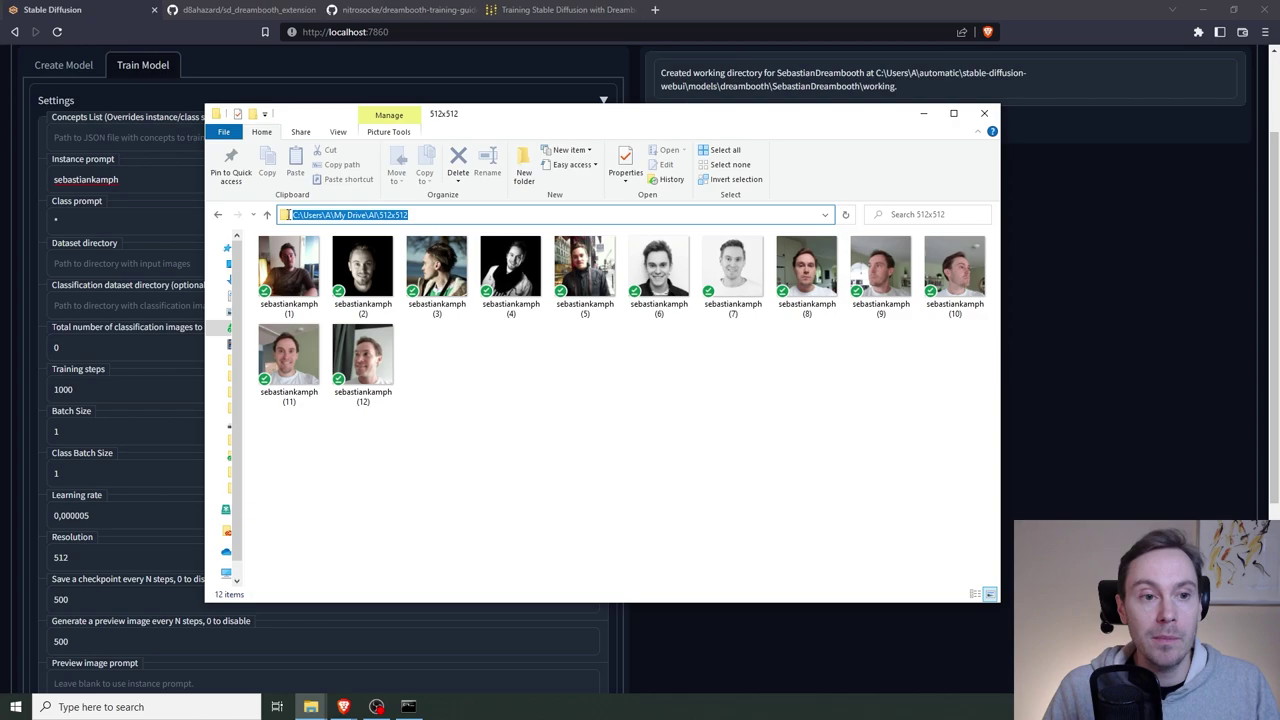
click(113, 263)
text(C:\Users\A\My Drive\A\512x512)
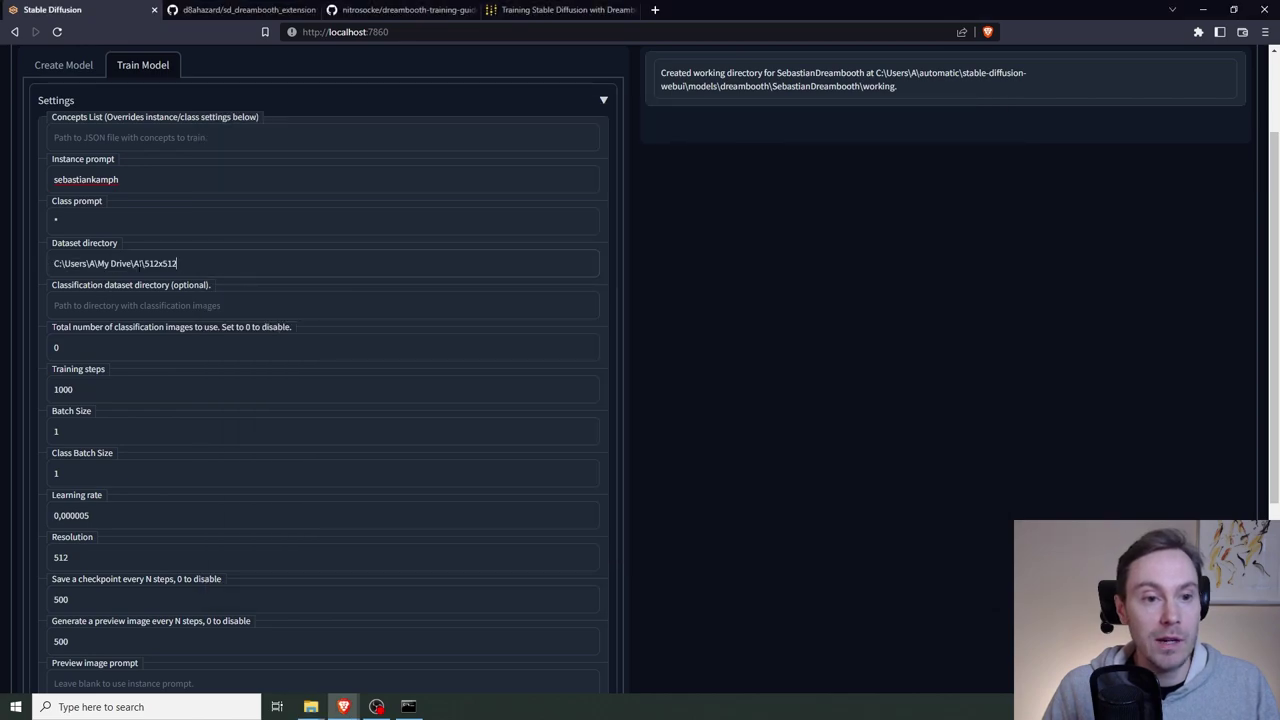
Change Training steps from 1000 to 1200.
scroll(250, 263, down, 2)
scroll(310, 264, up, 1)
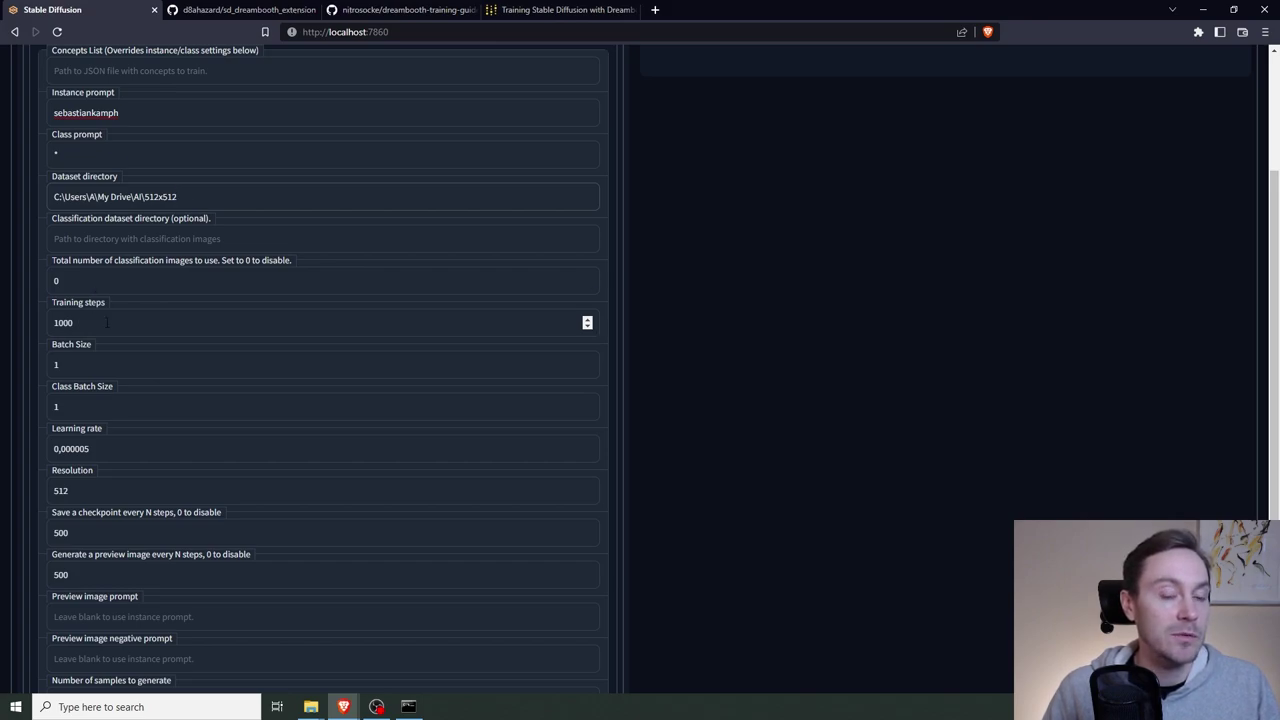
mouse_move(311, 706)
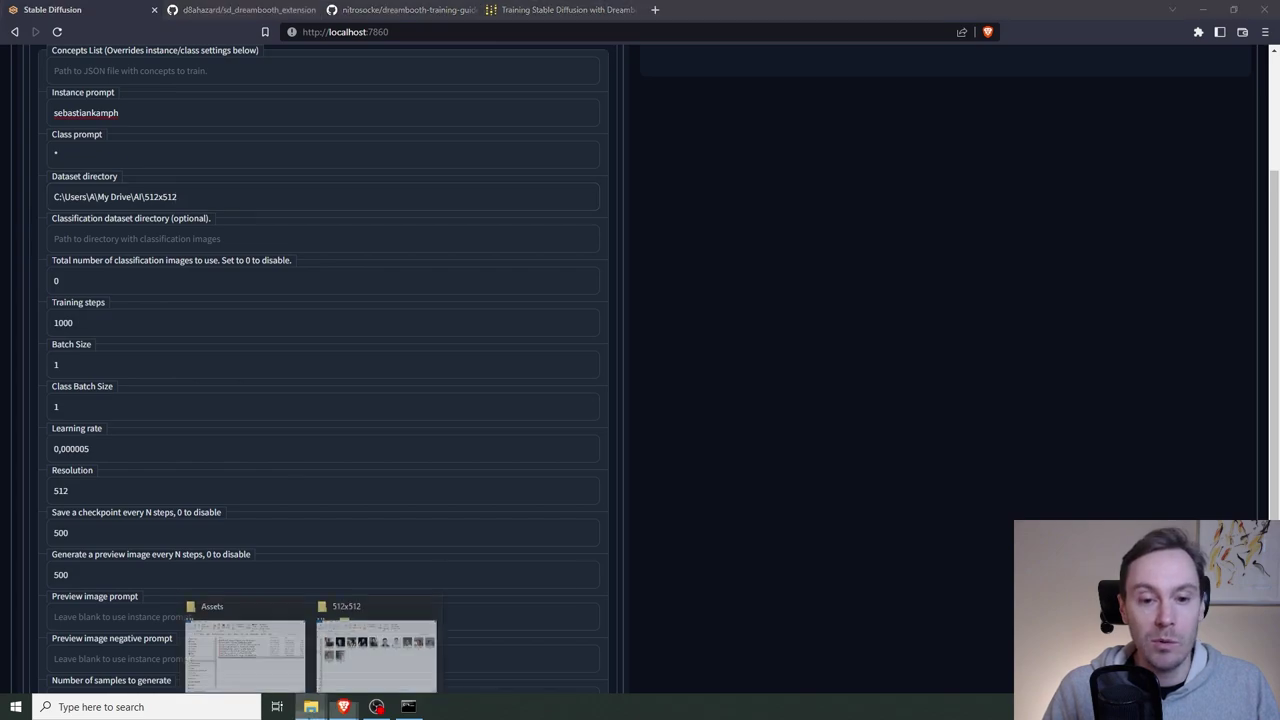
click(376, 650)
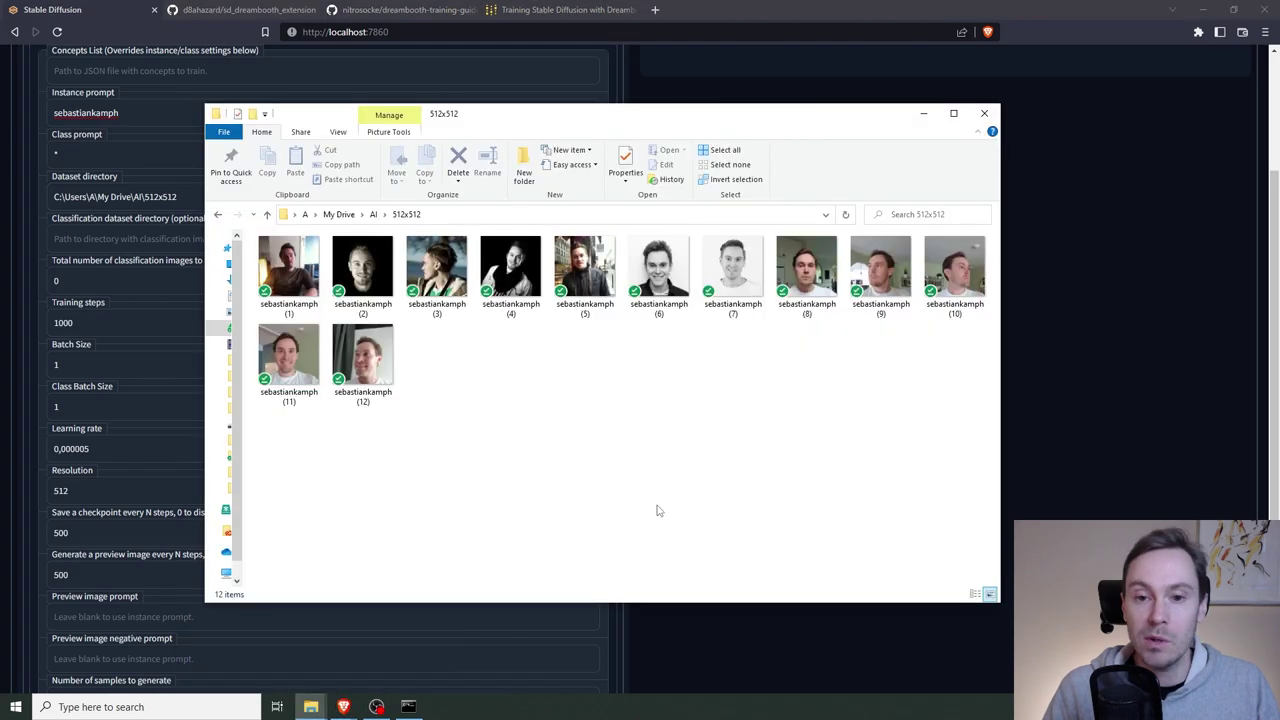
click(770, 8)
drag(76, 323, 30, 326)
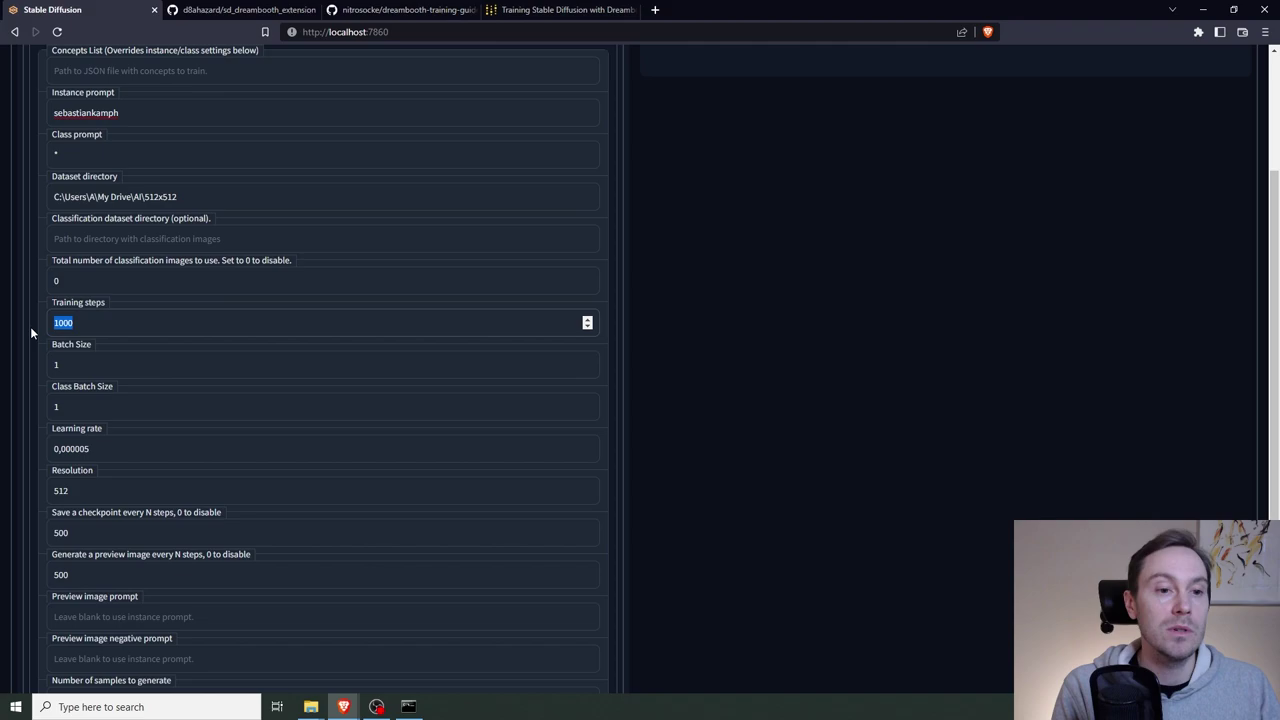
text(1200)
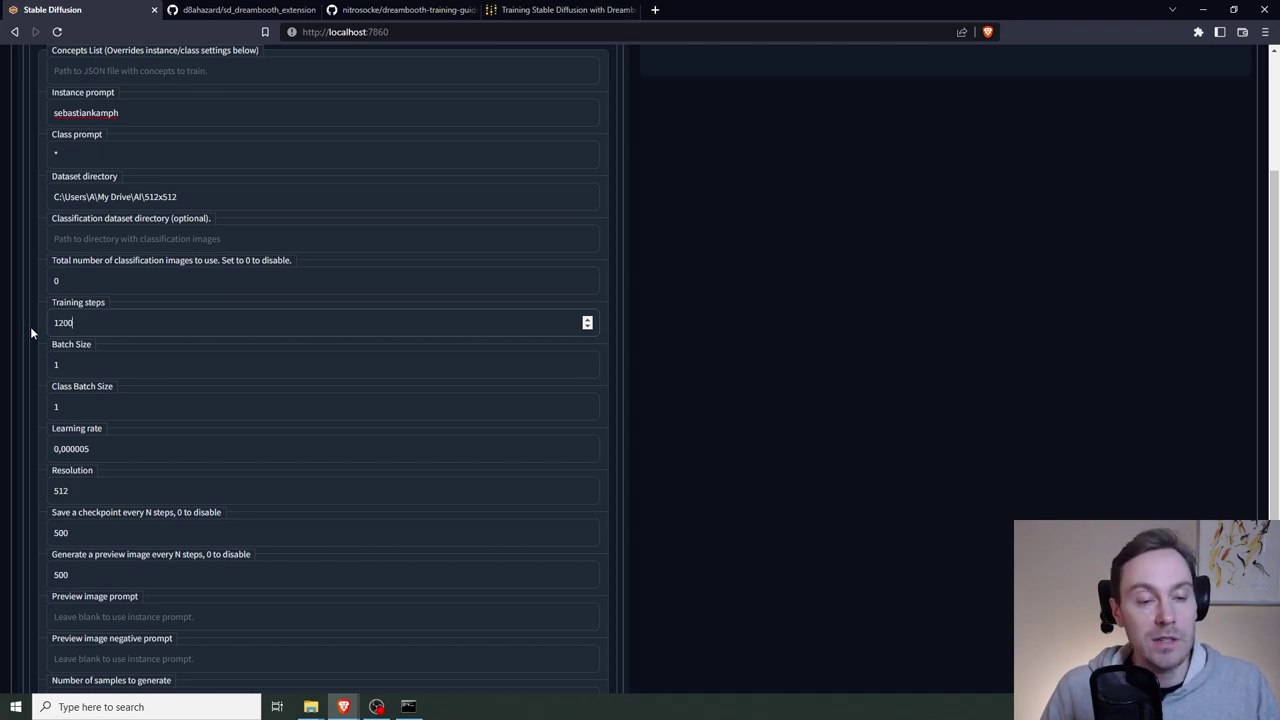
Reset training steps from 2000 back to 1200 and set the checkpoint save interval to 0.
scroll(204, 330, down, 2)
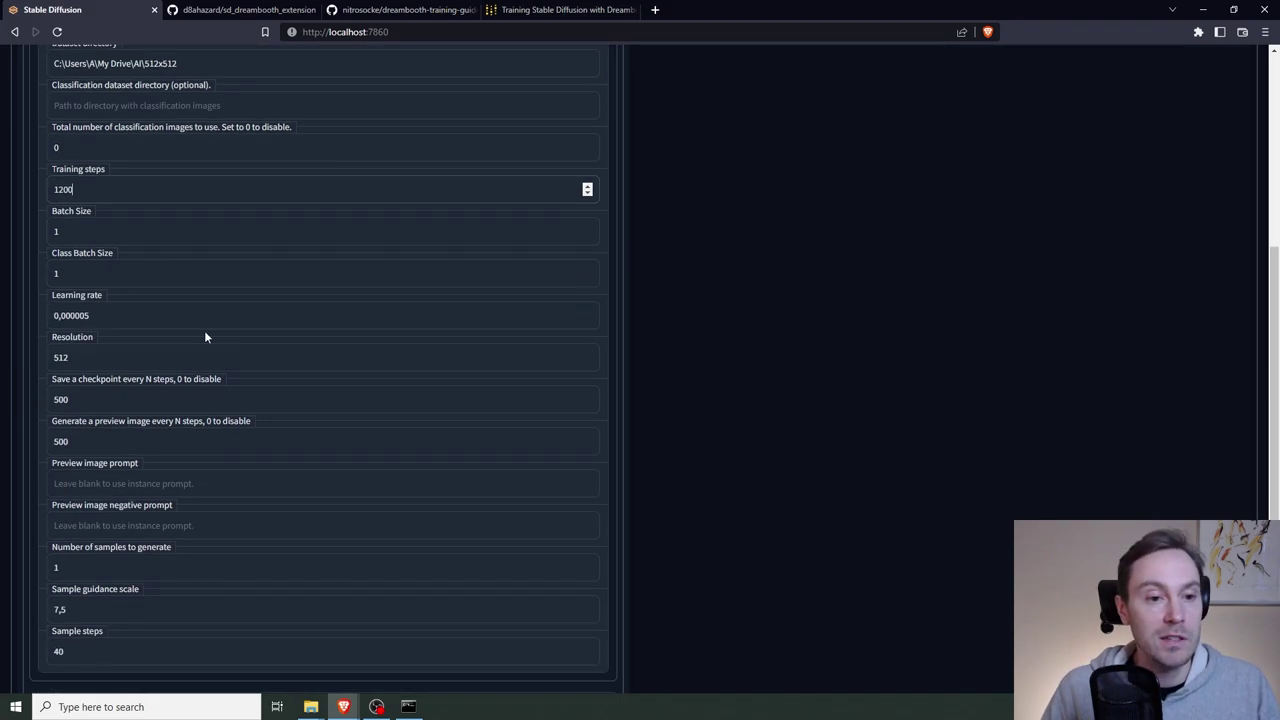
scroll(204, 337, down, 2)
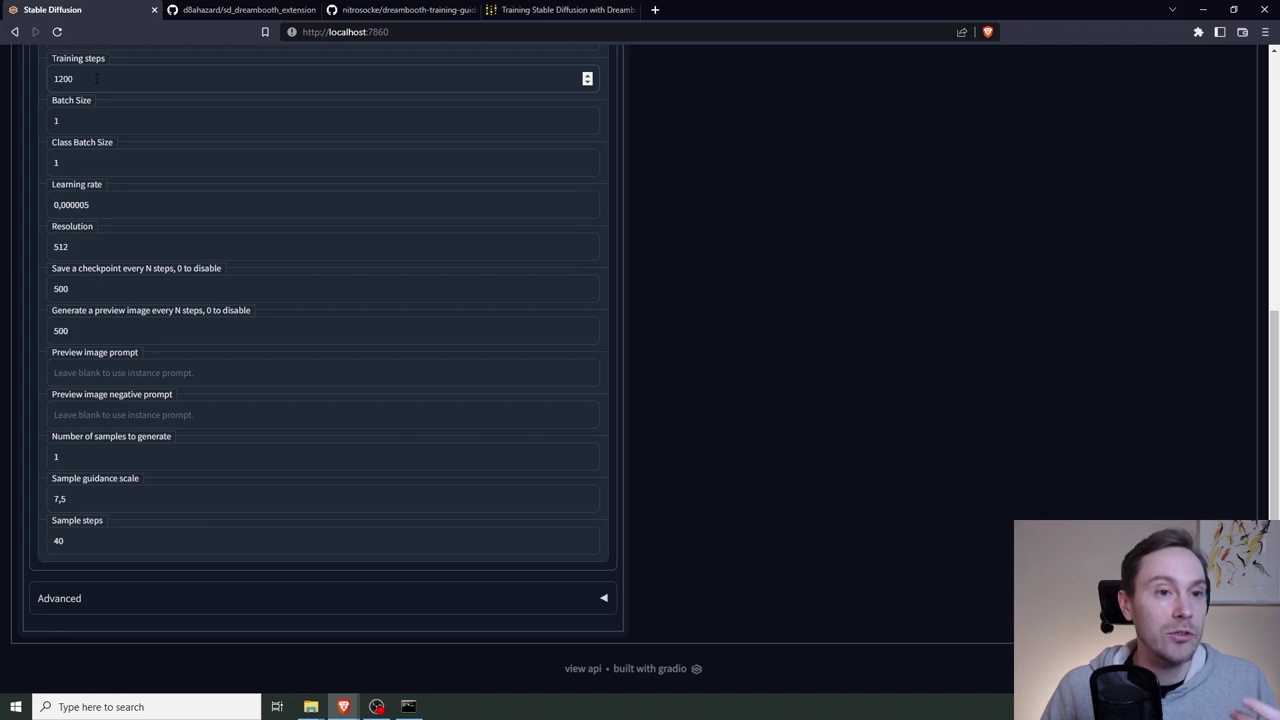
key(ctrl+a)
text(2000)
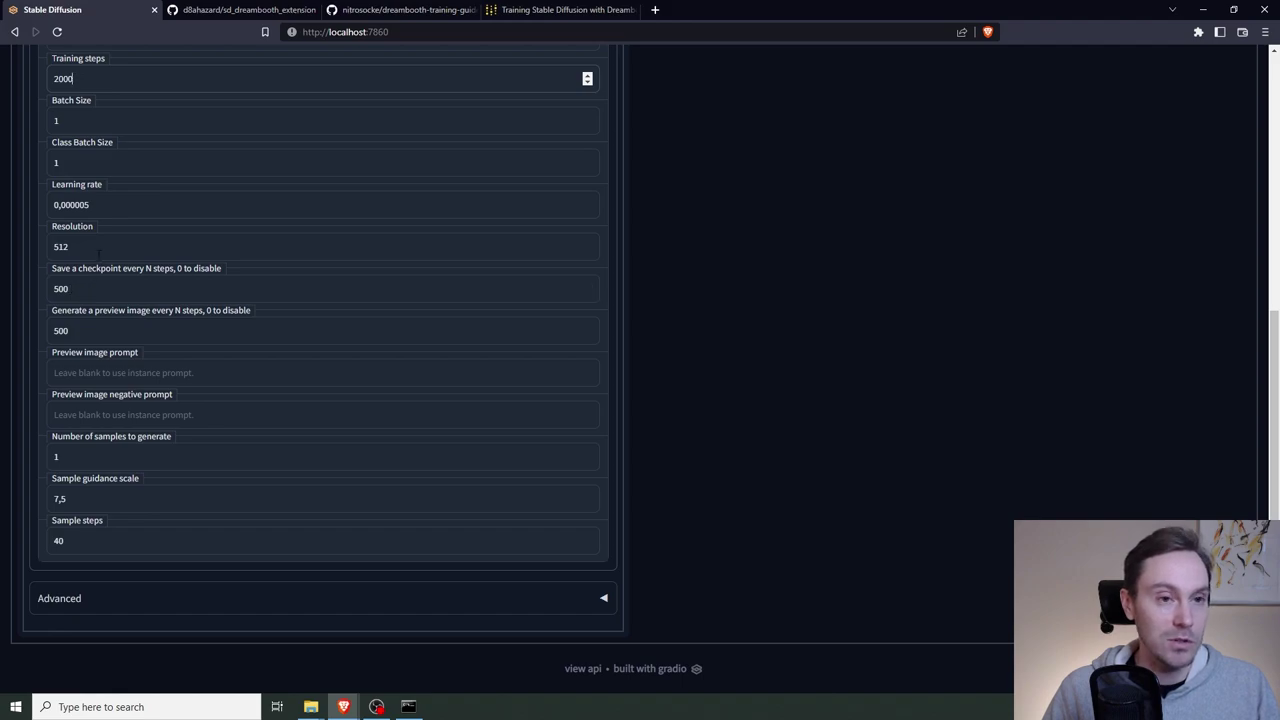
key(ctrl+a)
text(1200)
double_click(60, 288)
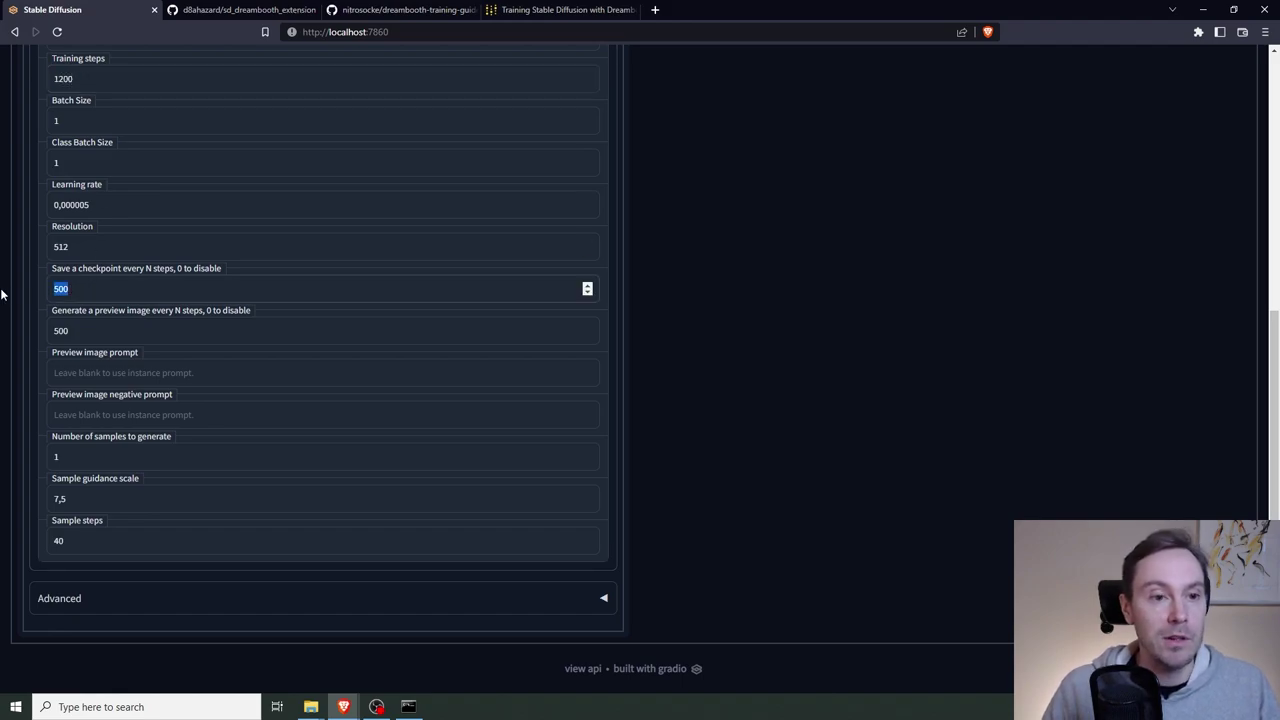
text(0)
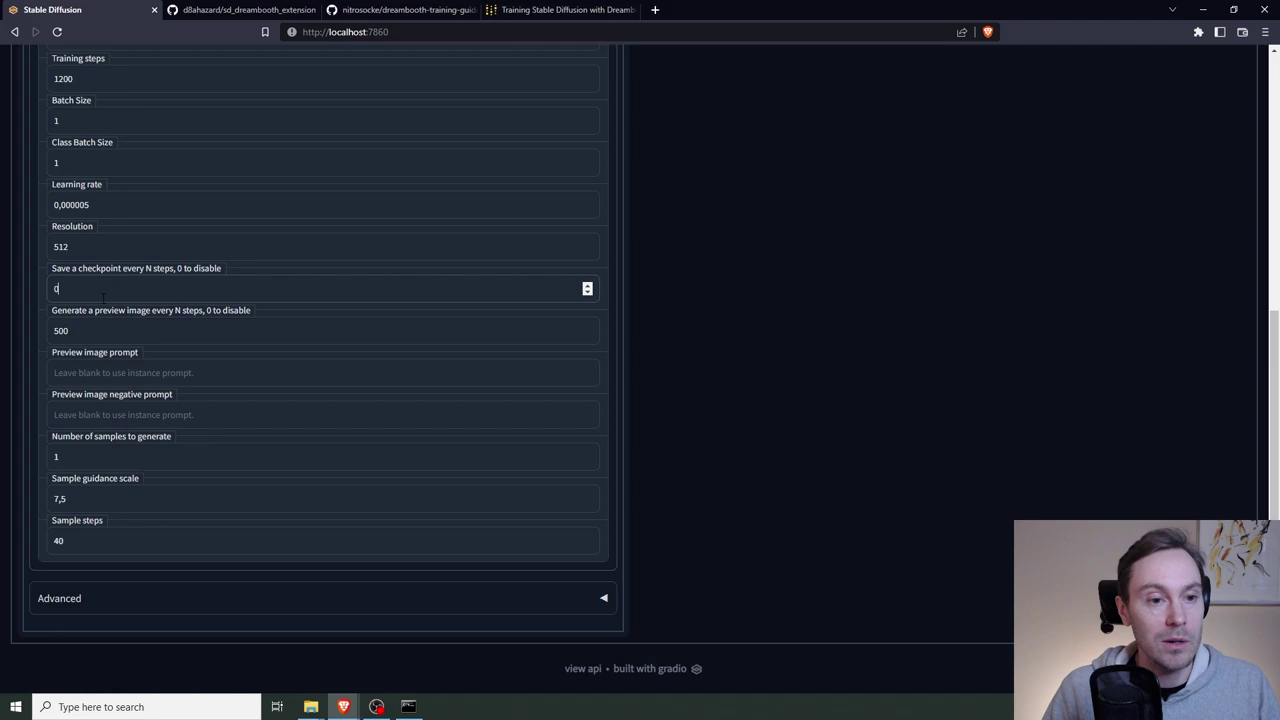
In the expanded Advanced options, set Mixed Precision to fp16.
click(564, 592)
scroll(168, 242, down, 4)
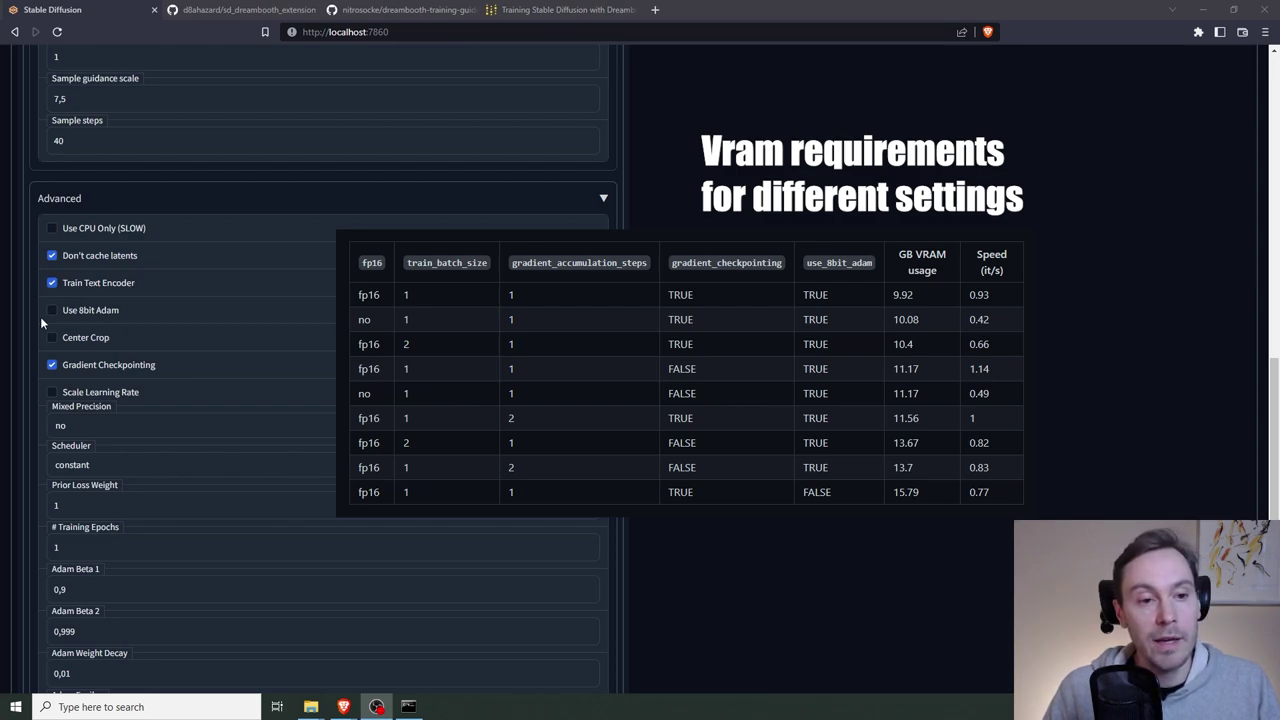
scroll(120, 320, down, 1)
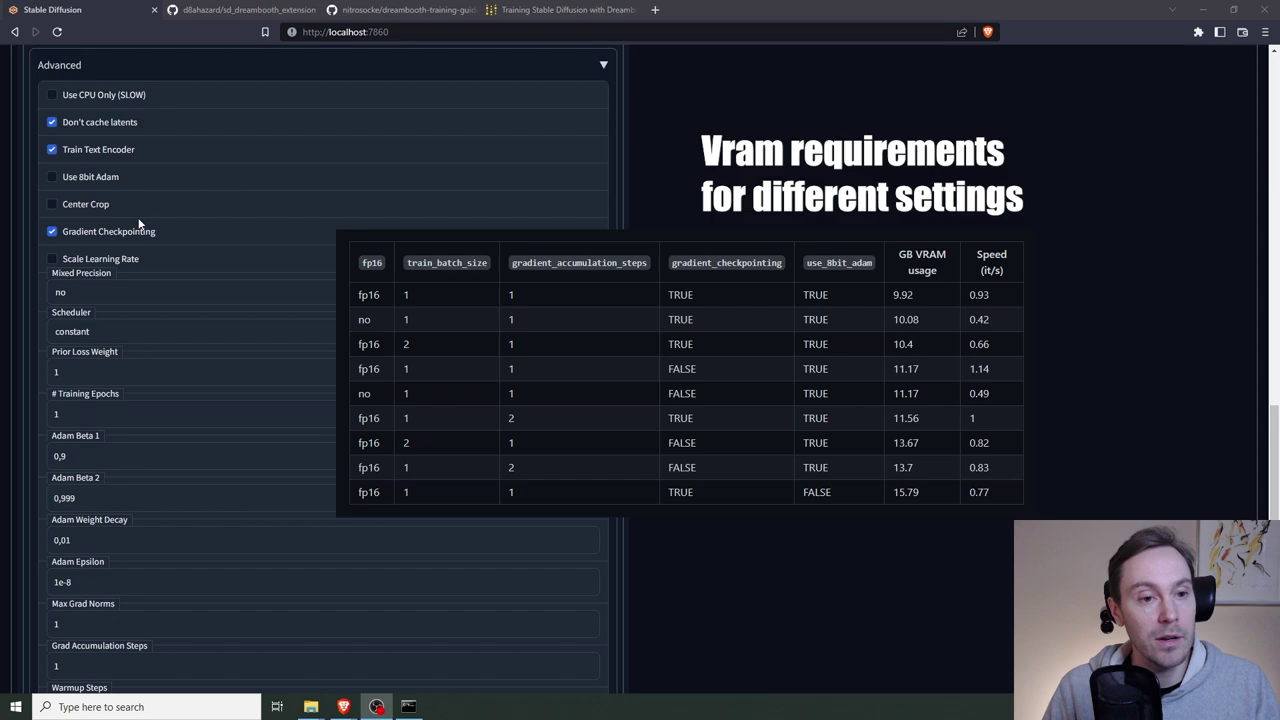
click(115, 290)
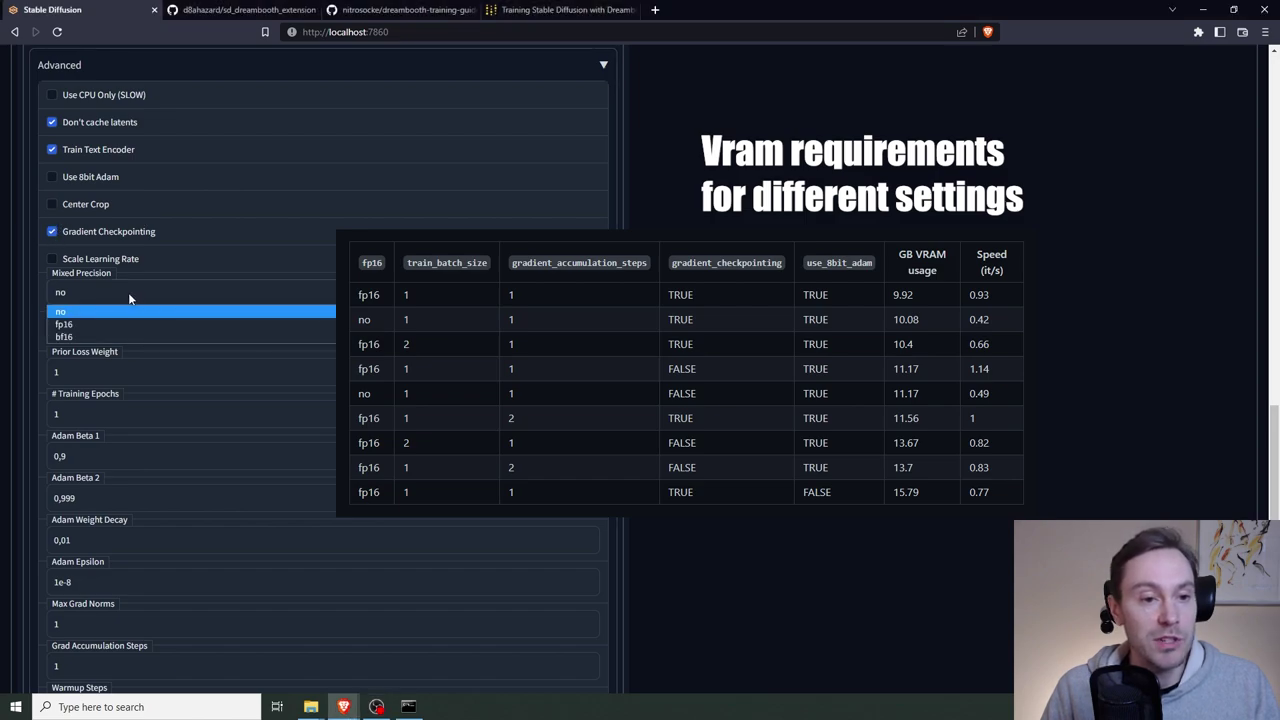
click(83, 325)
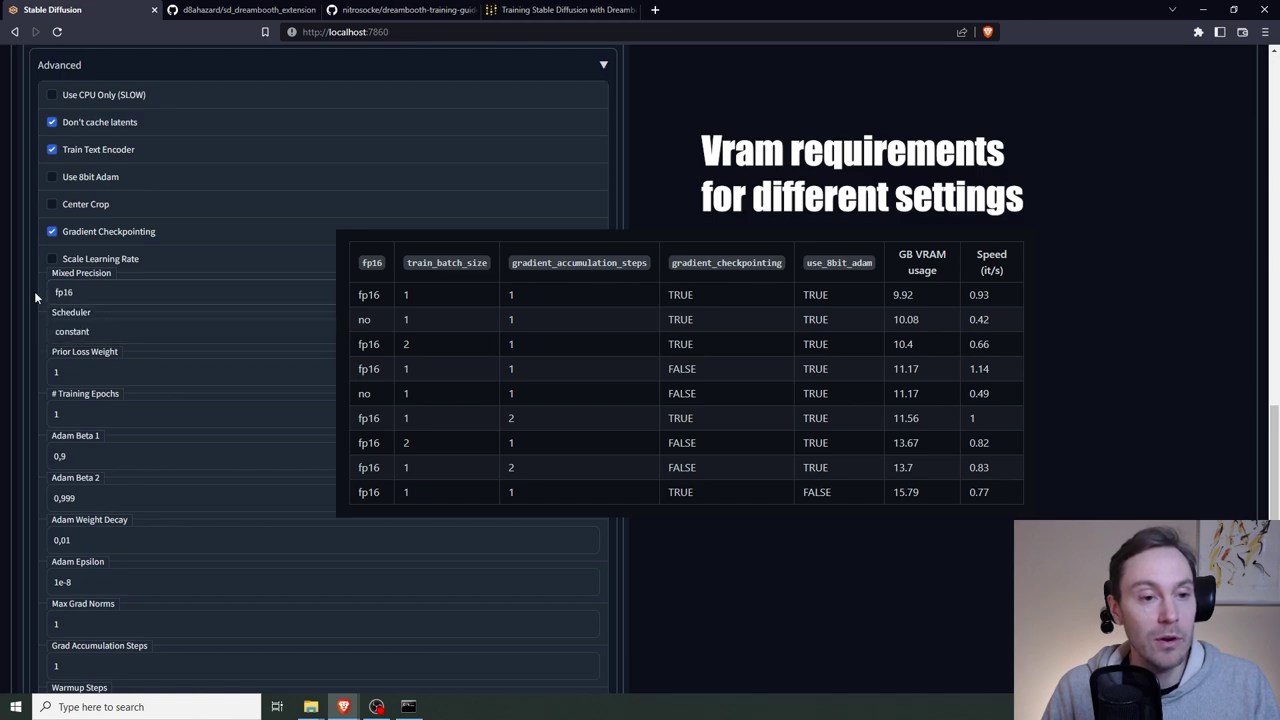
scroll(263, 417, down, 2)
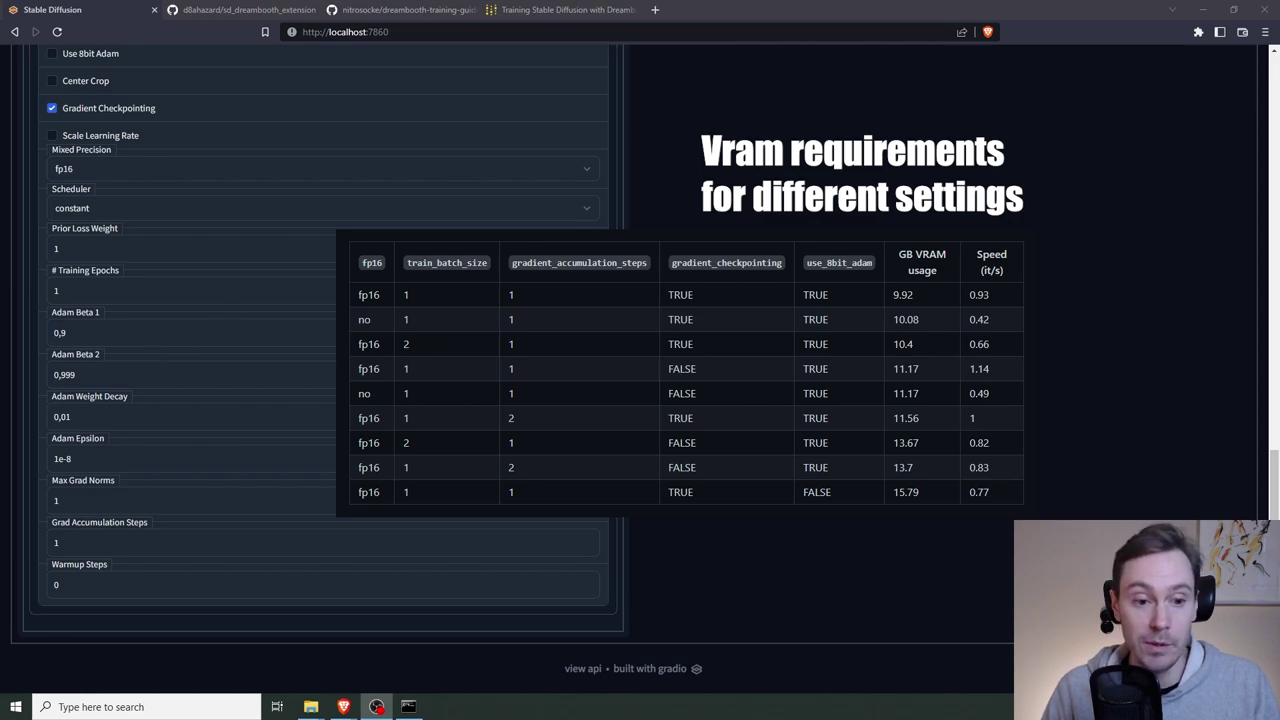
Try Train, then choose the subject's created Dreambooth model in the Model dropdown.
scroll(704, 458, up, 10)
scroll(704, 458, up, 3)
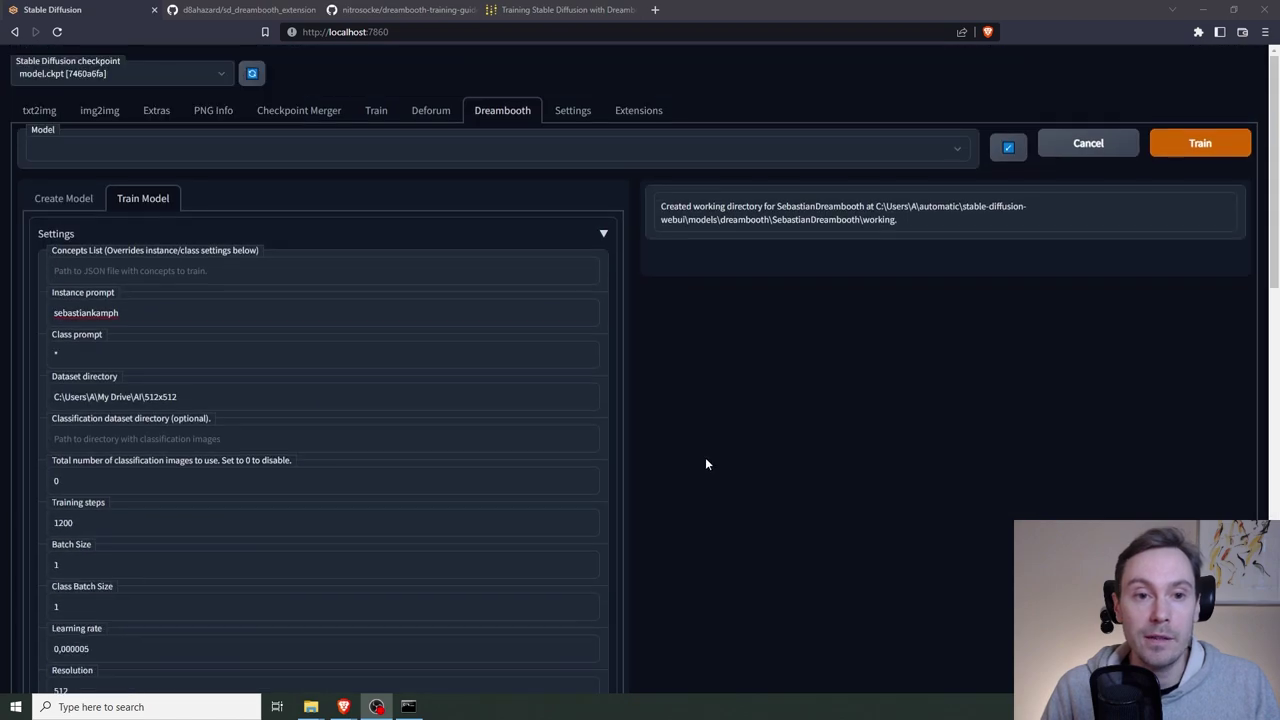
click(1185, 147)
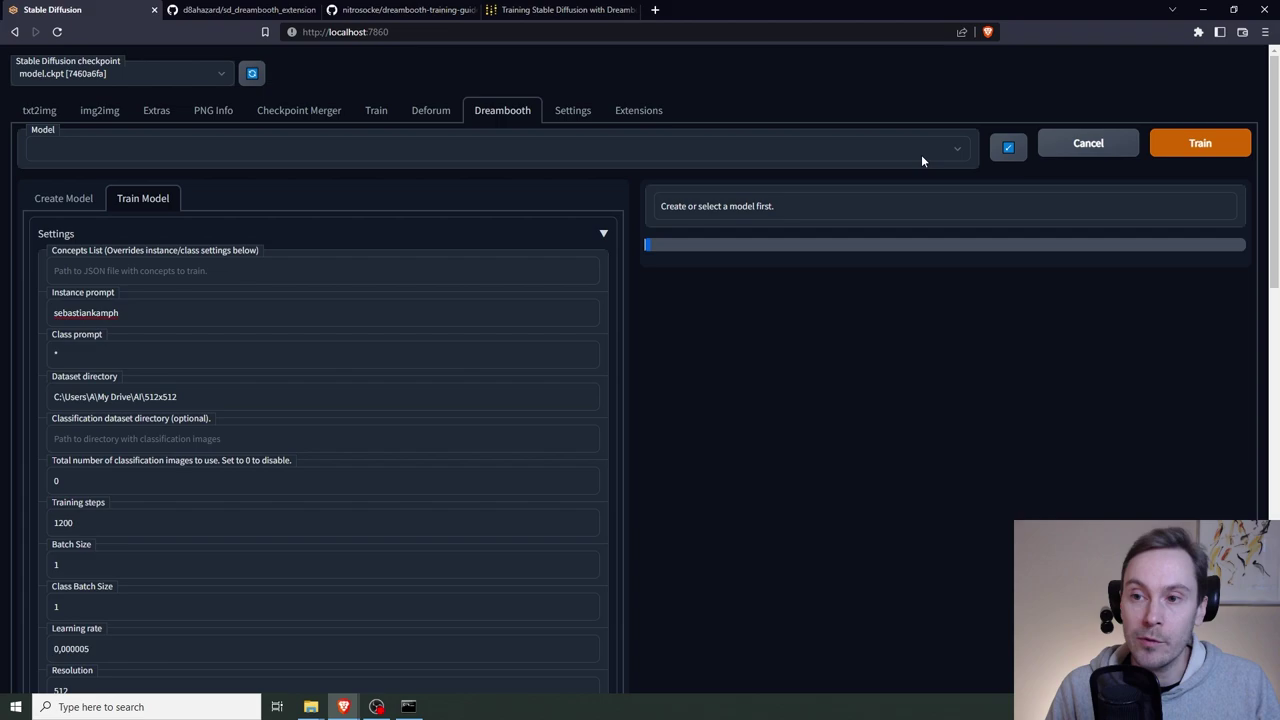
click(956, 150)
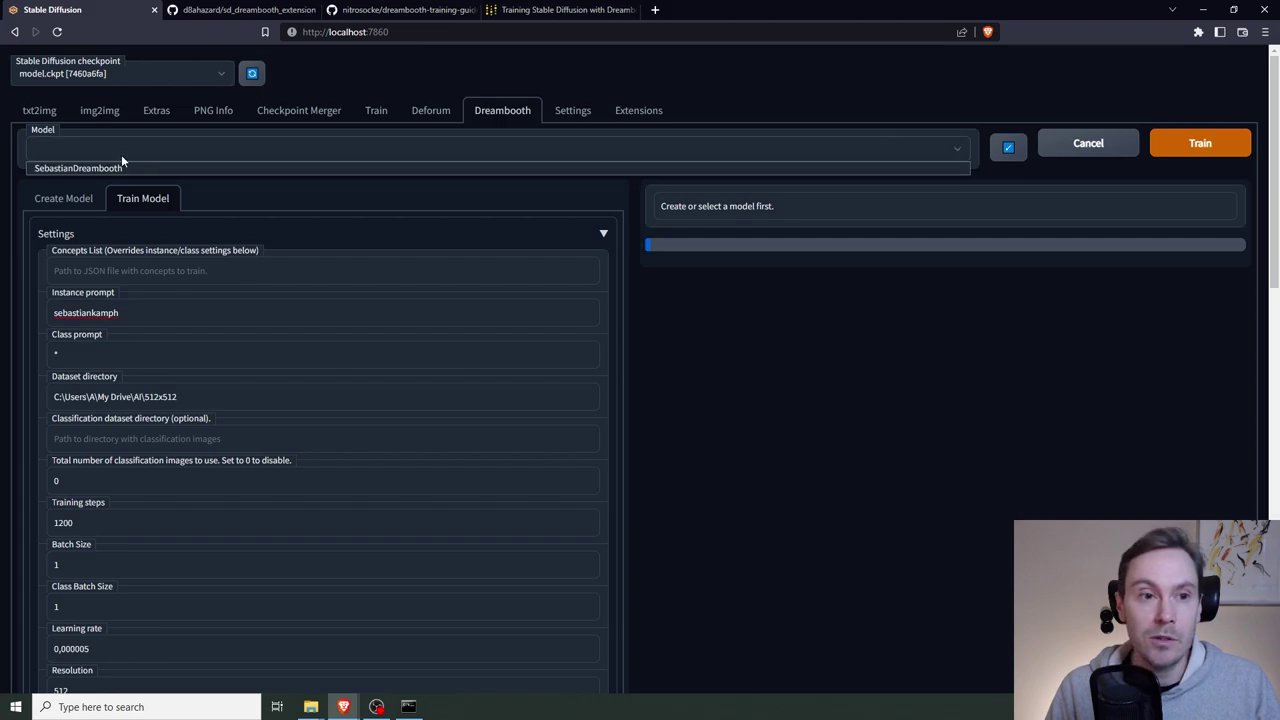
click(87, 170)
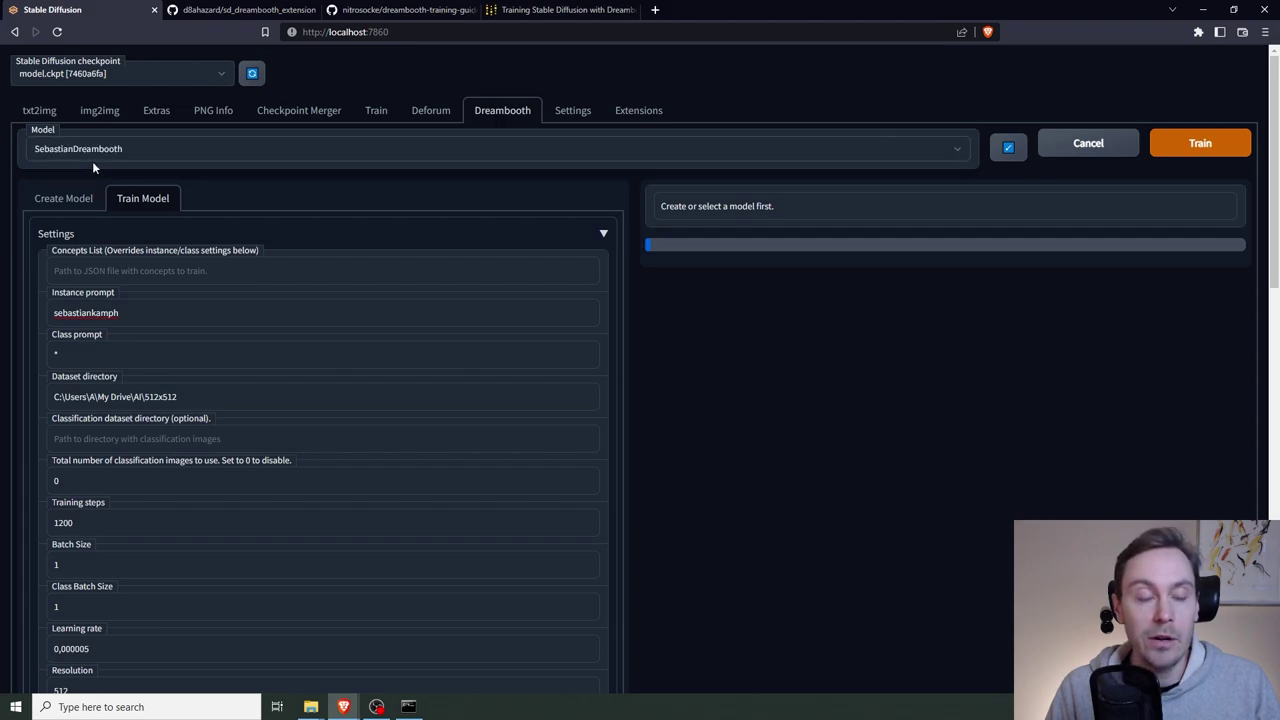